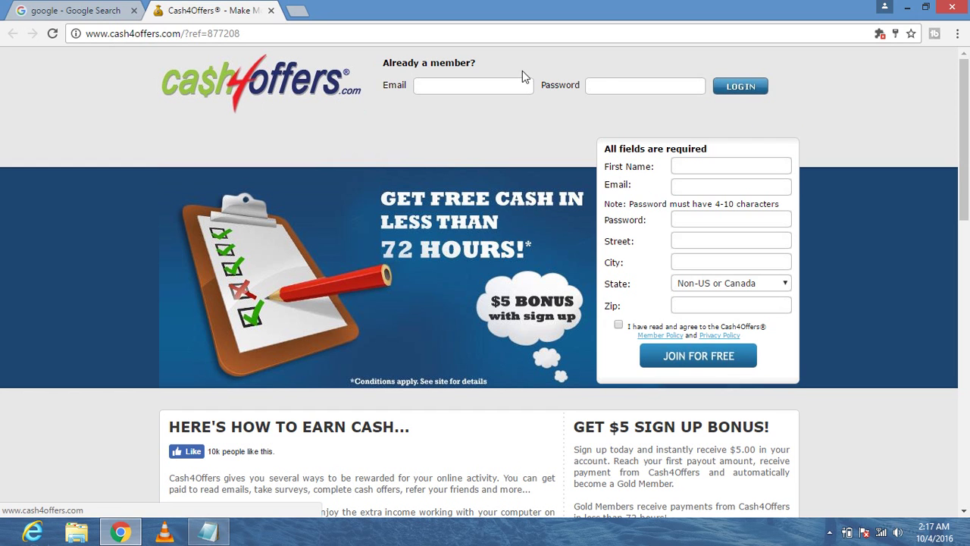
- Fill in the first name, the autofilled e-mail address and a seven-character password
left_click_drag(965, 112, 967, 419)
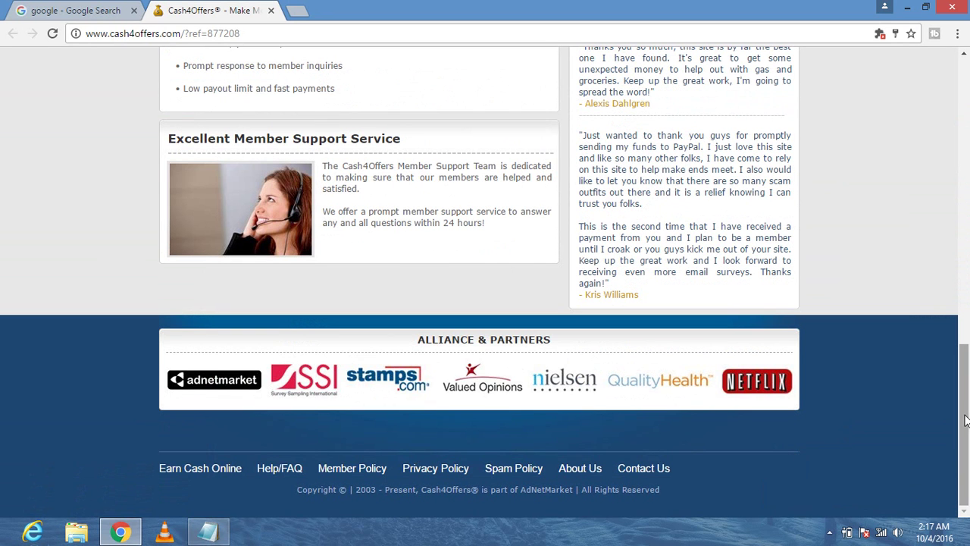
left_click_drag(968, 419, 967, 113)
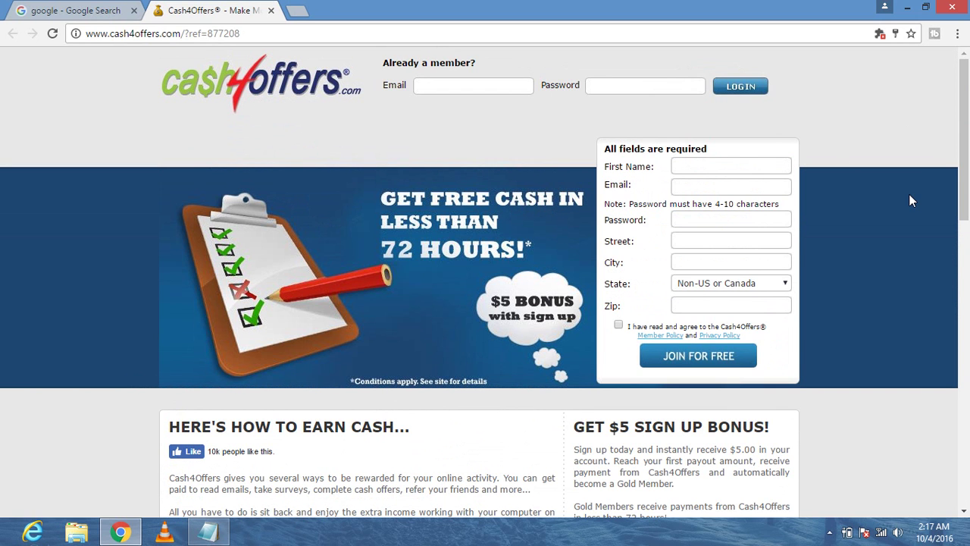
scroll(912, 201, "up", 6)
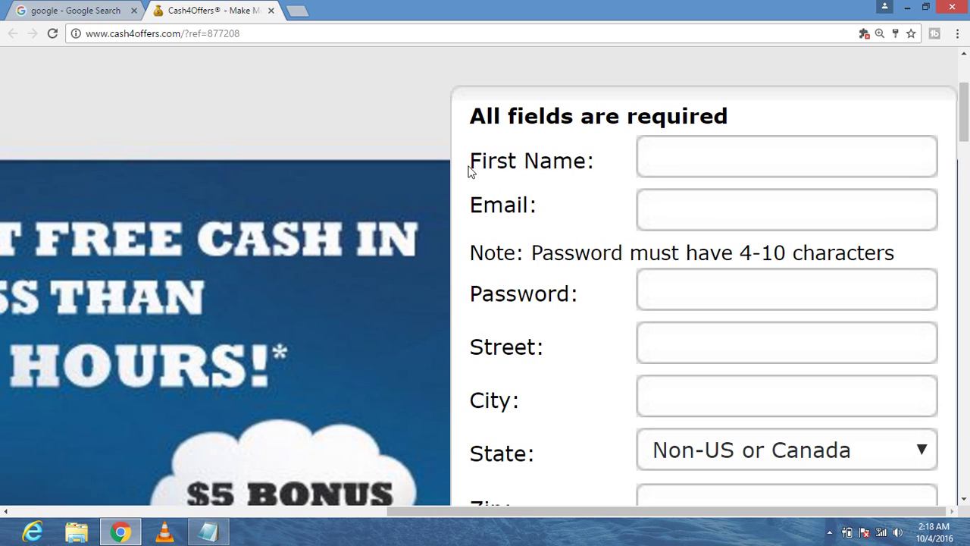
left_click(673, 162)
type("M")
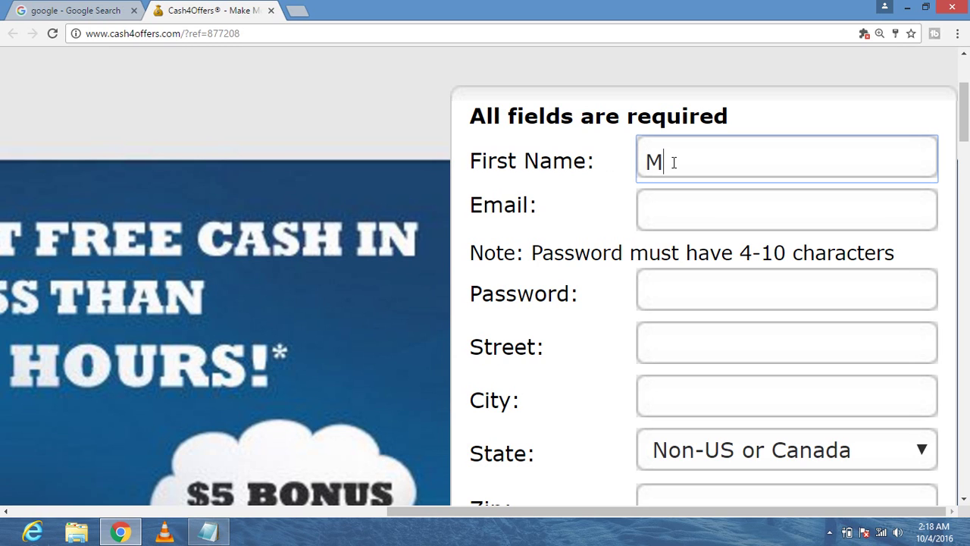
type("D")
key("Tab")
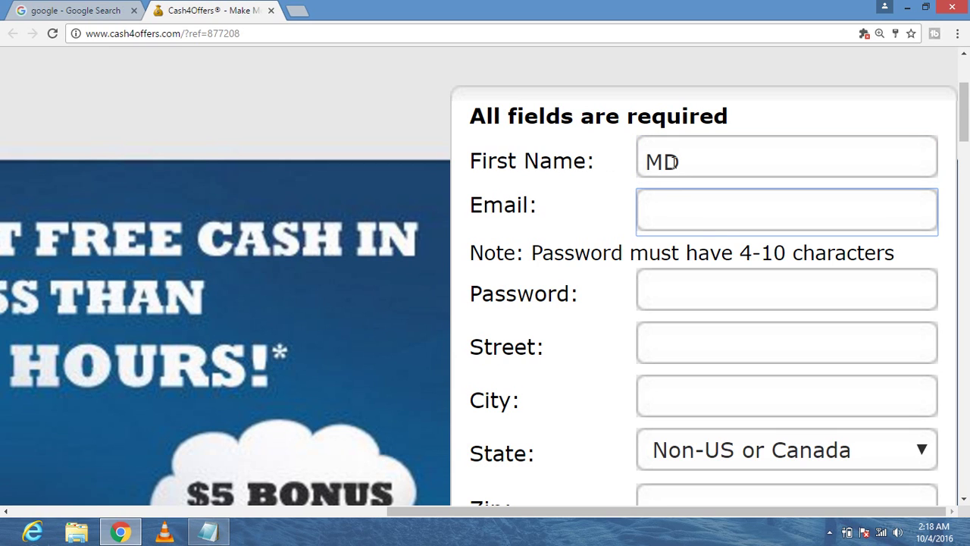
type("a")
key("Down")
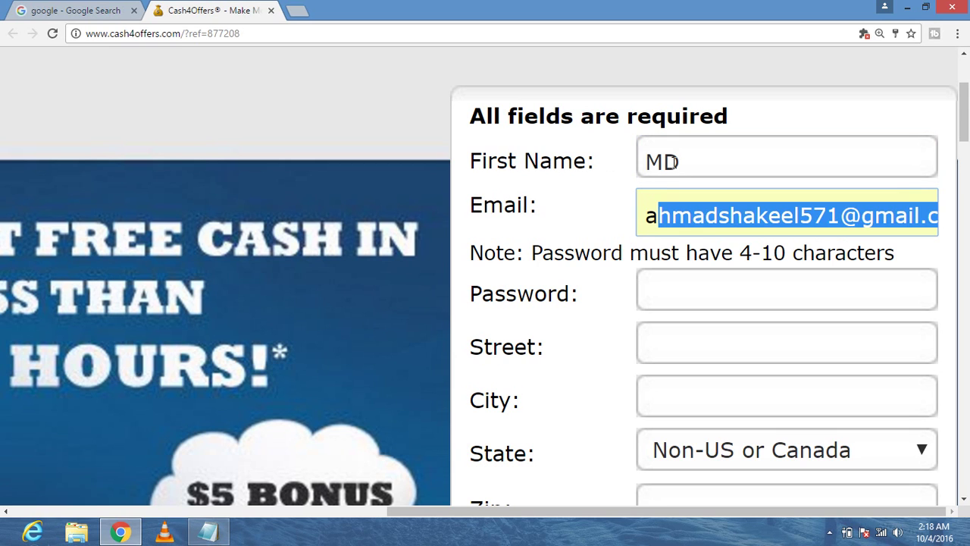
key("Return")
key("Tab")
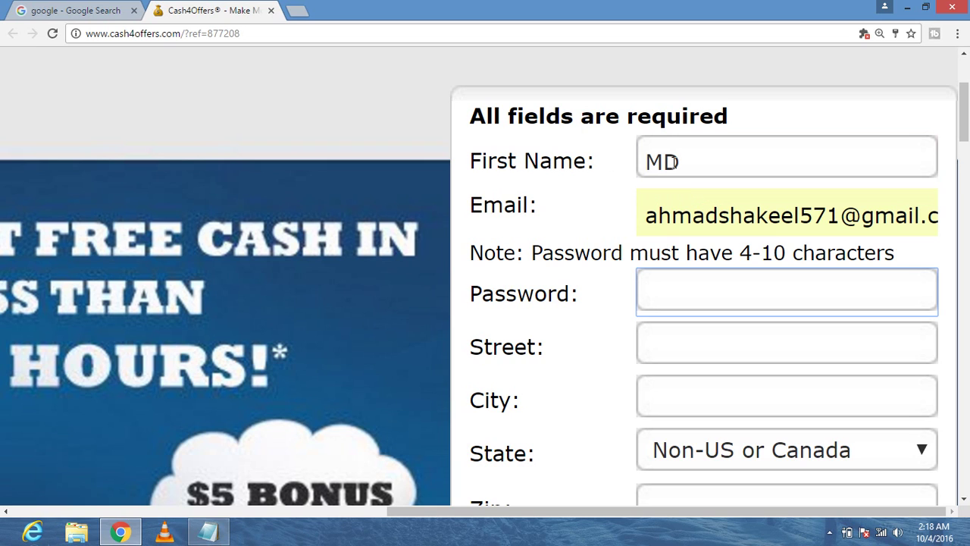
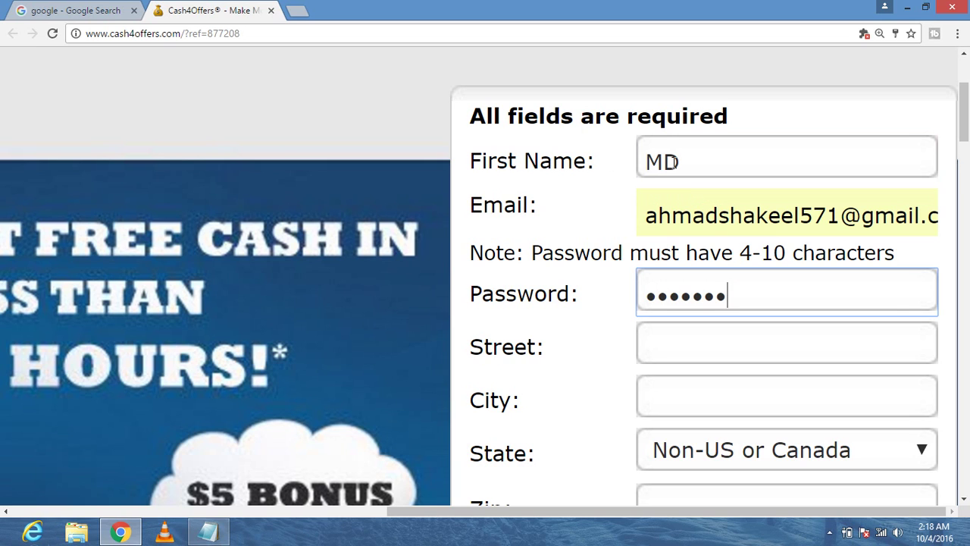
- Enter street 'Your Address' and city 'Your City', skipping past the state choice
key("Tab")
type("Y")
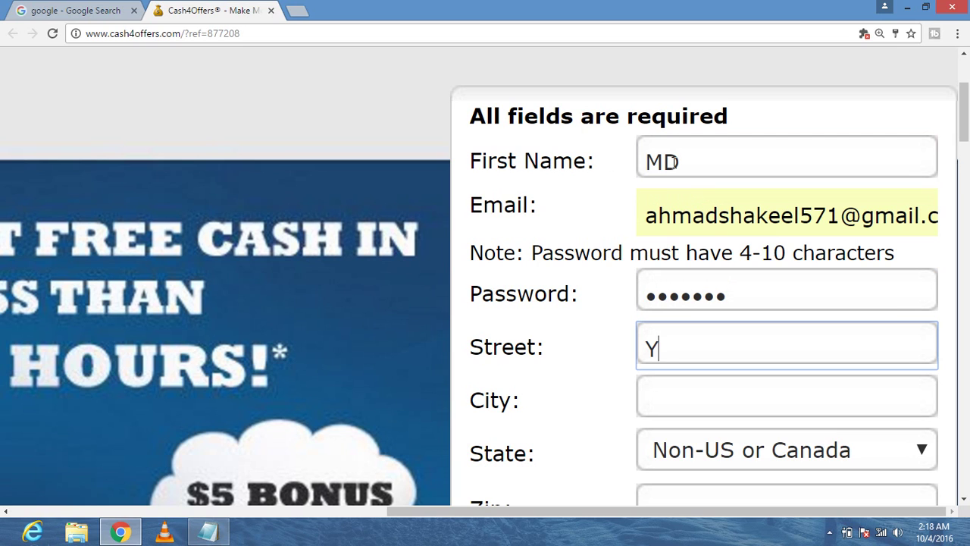
type("our")
type(" A")
type("ddres")
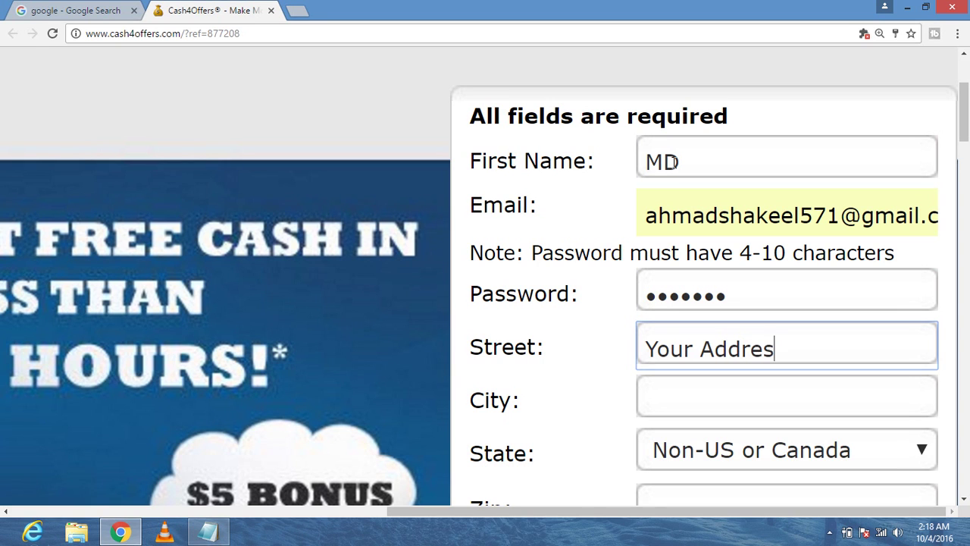
type("s")
key("Tab")
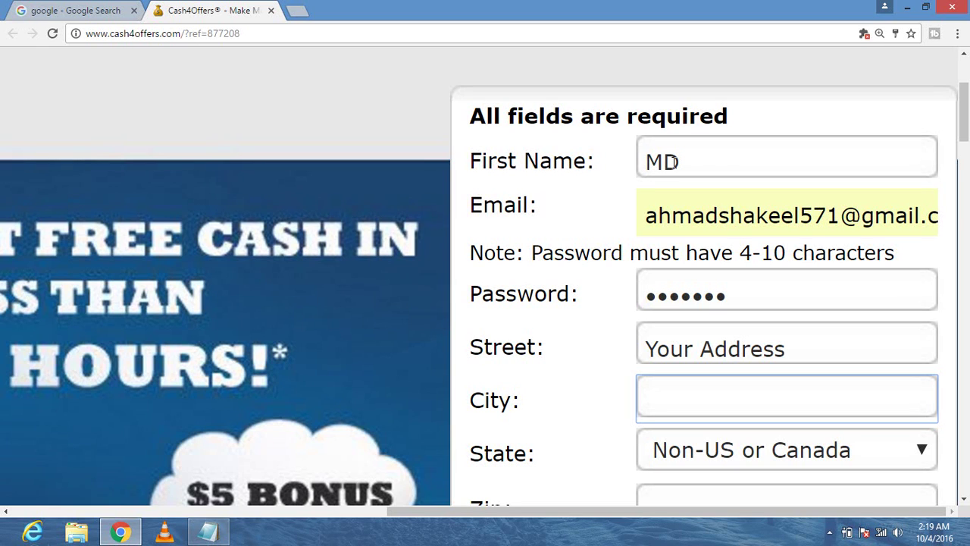
type("Y")
type("ou")
type("r")
type(" C")
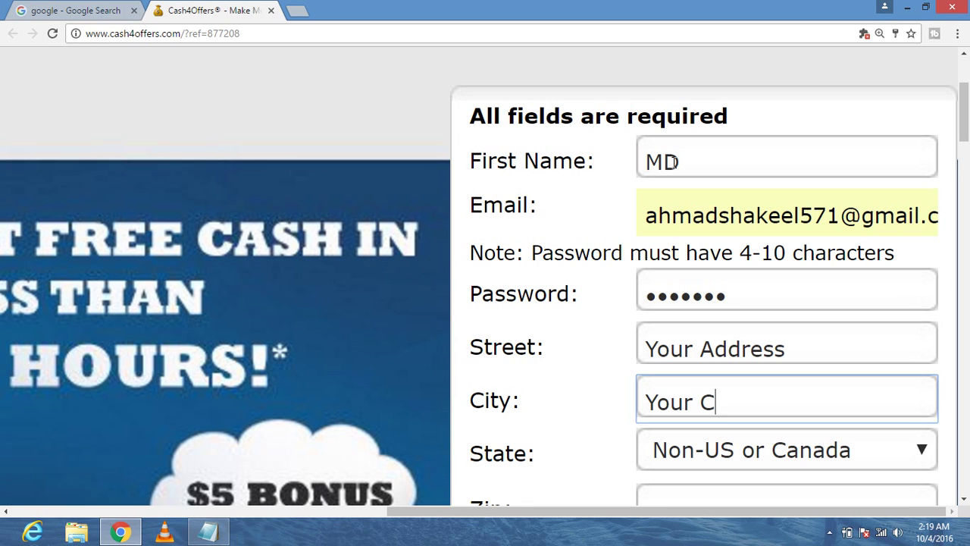
type("i")
type("ty")
key("Tab")
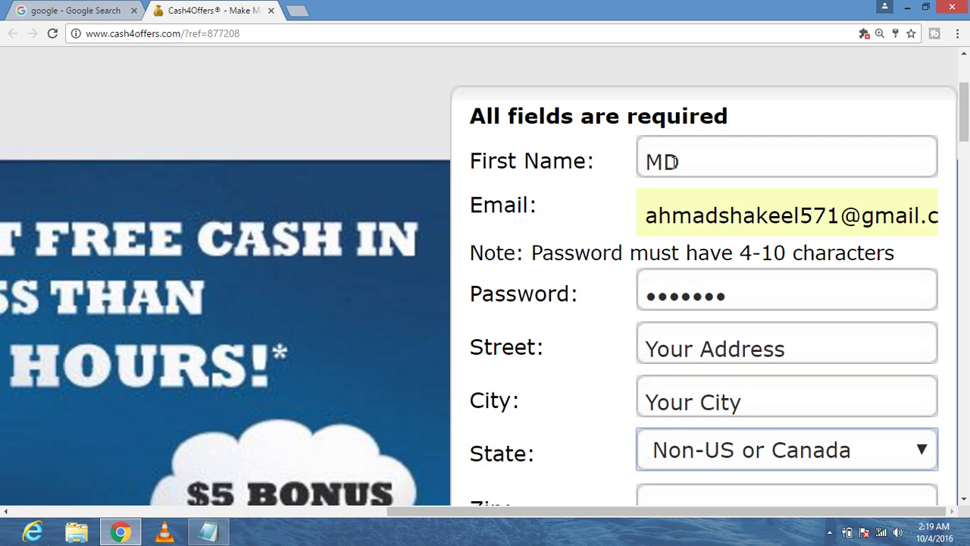
key("Tab")
- Enter zip 'Pin Number', accept the member and privacy policies, submit the signup, and go to Notepad
scroll(674, 163, "down", 3)
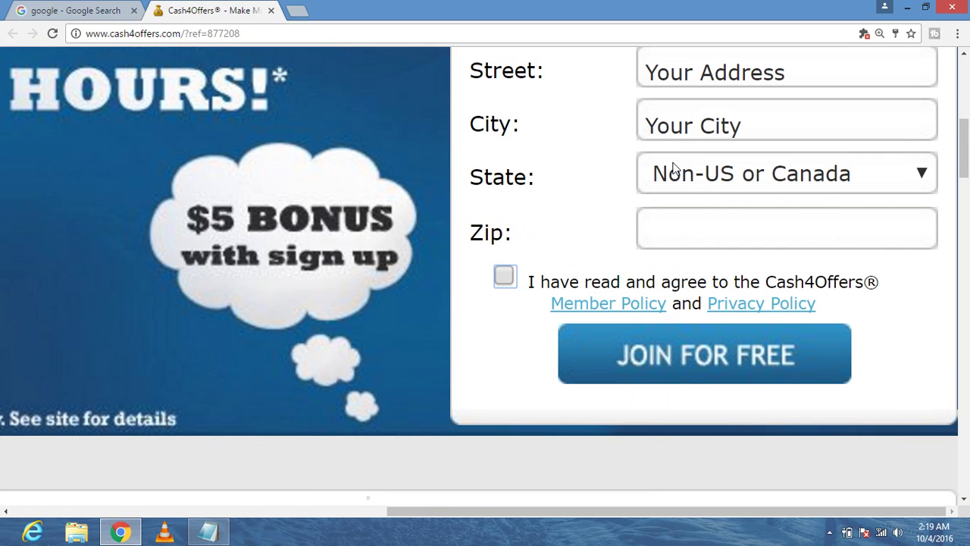
left_click(680, 221)
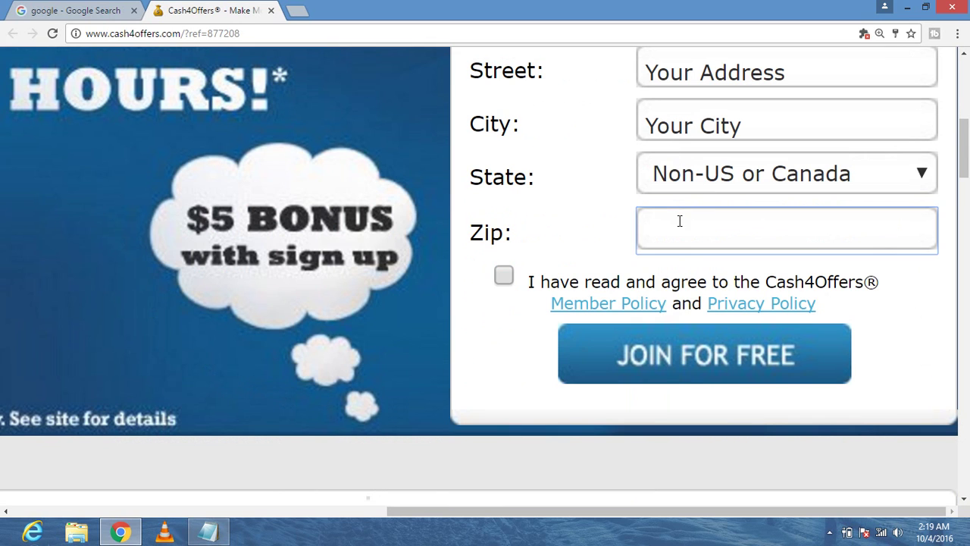
type("P")
type("in ")
type("Nu")
type("mber")
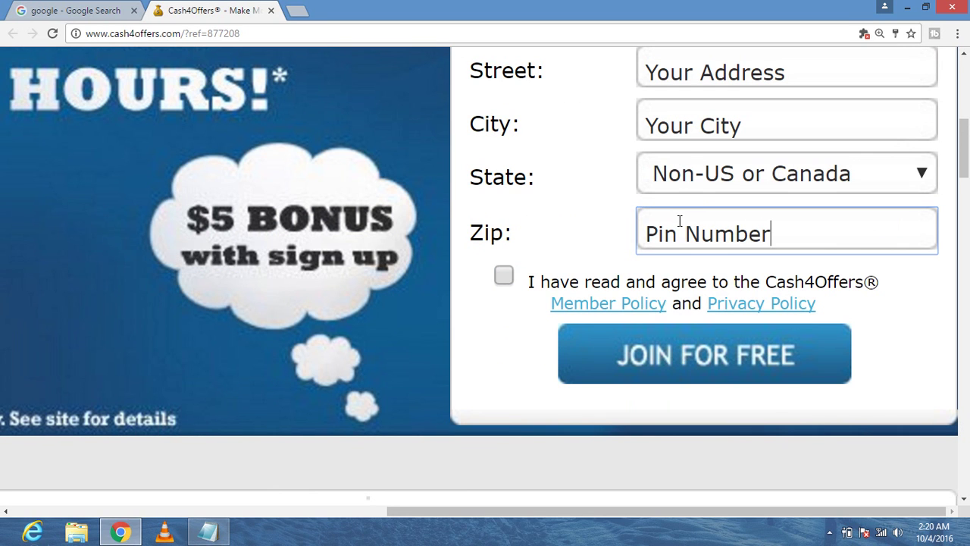
key("Tab")
key("space")
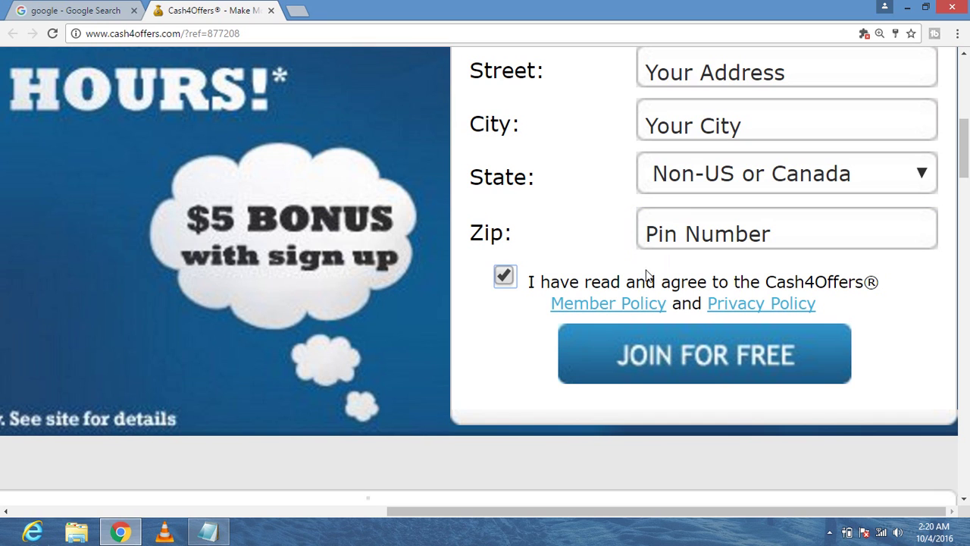
left_click(684, 366)
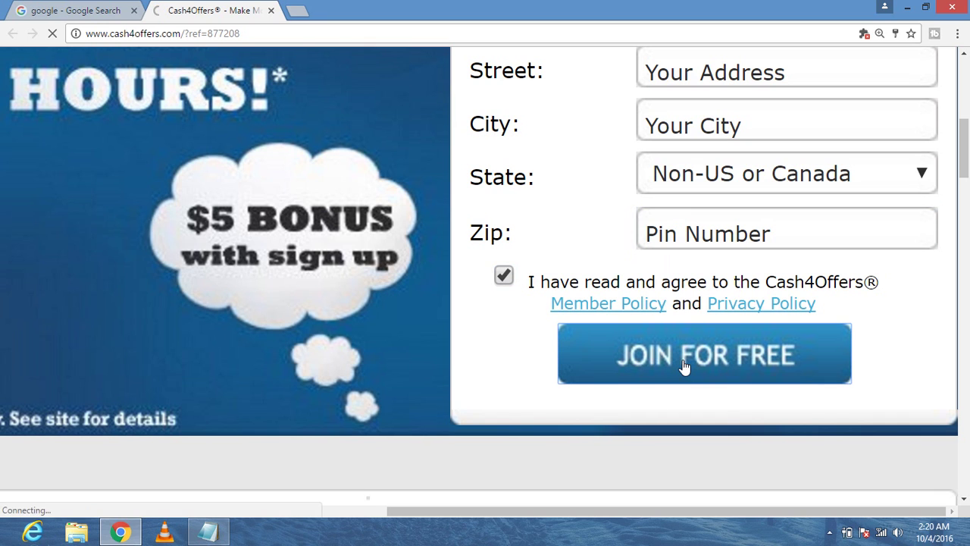
key("alt+Tab")
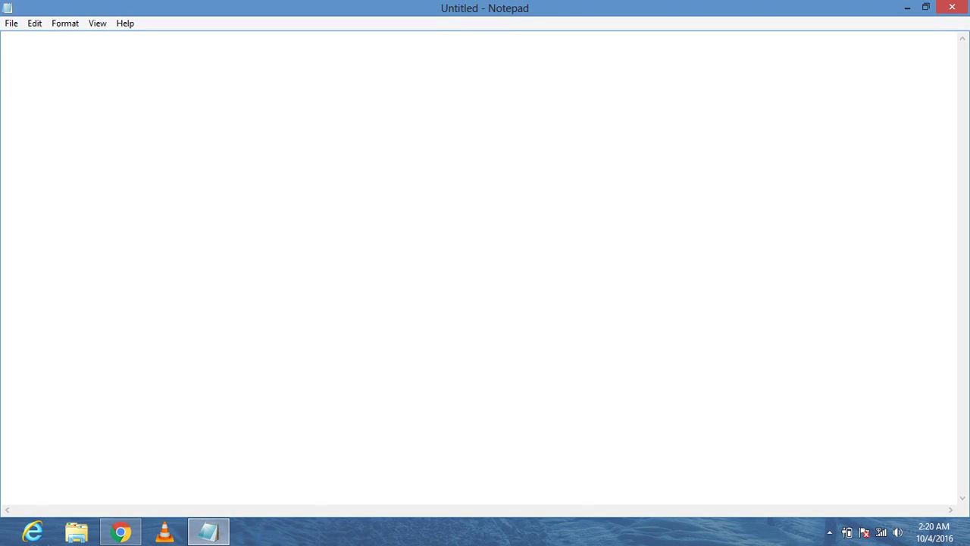
- Write the note 'ab aap apna Email Verify kar le us ke baad / LongIn kare', then erase it
type("ab aap ")
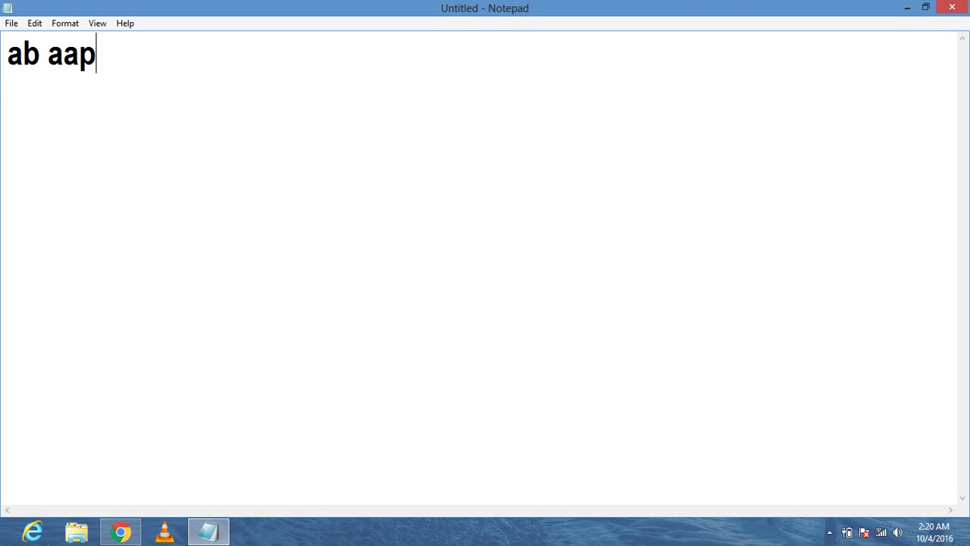
type("a")
type("pn")
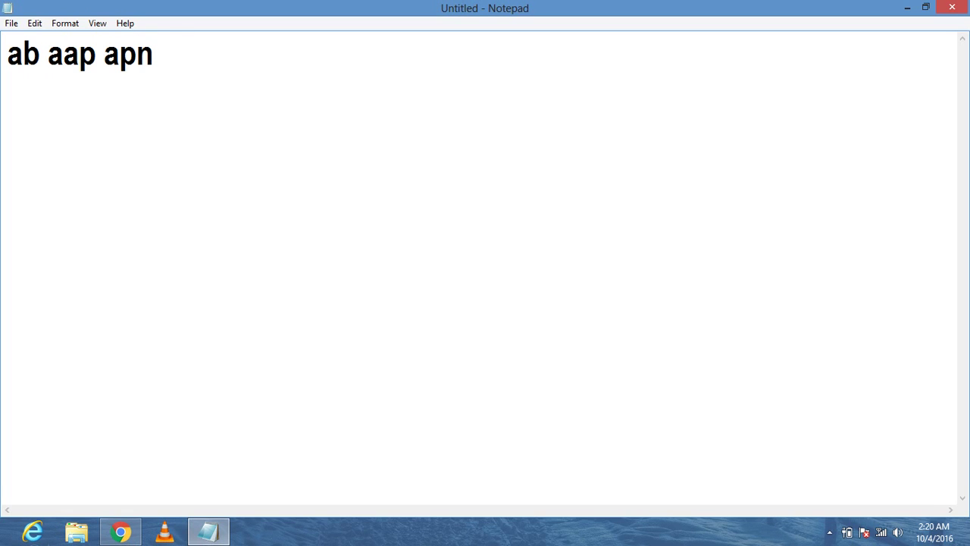
type("a ")
type("Email ")
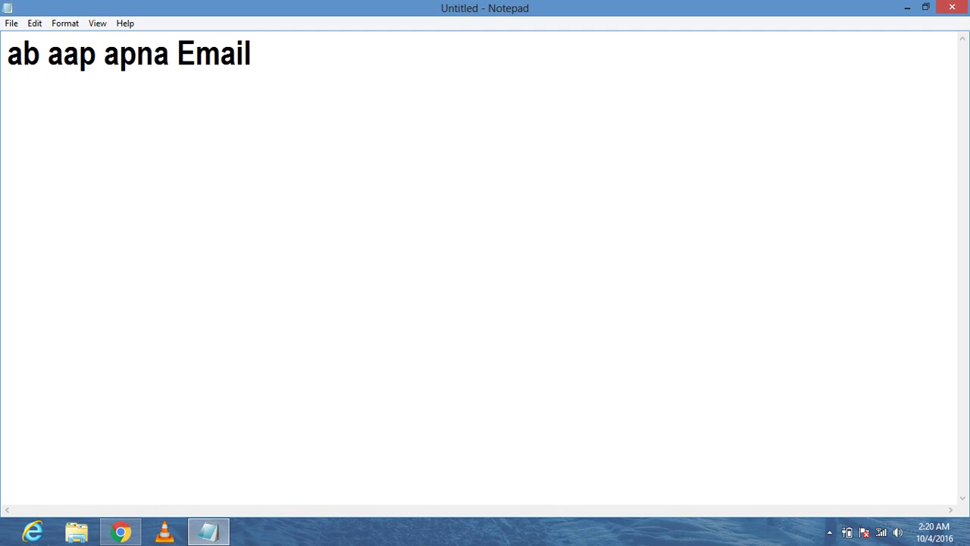
type("Verf")
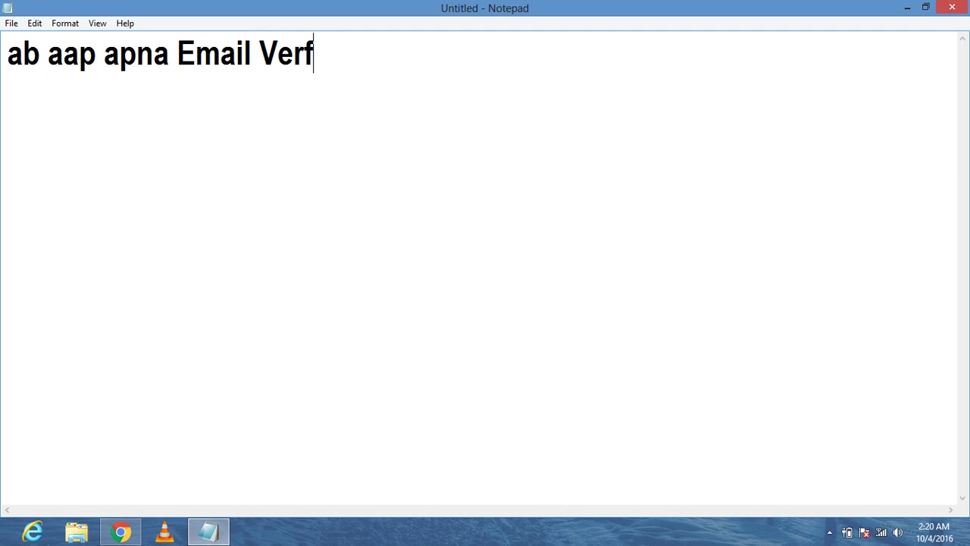
key("BackSpace")
type("ify ")
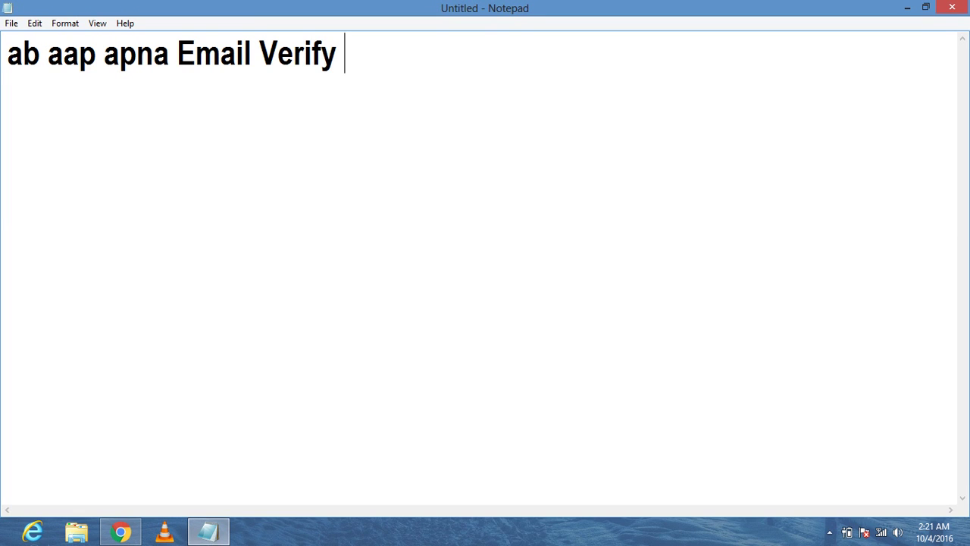
type("kar ")
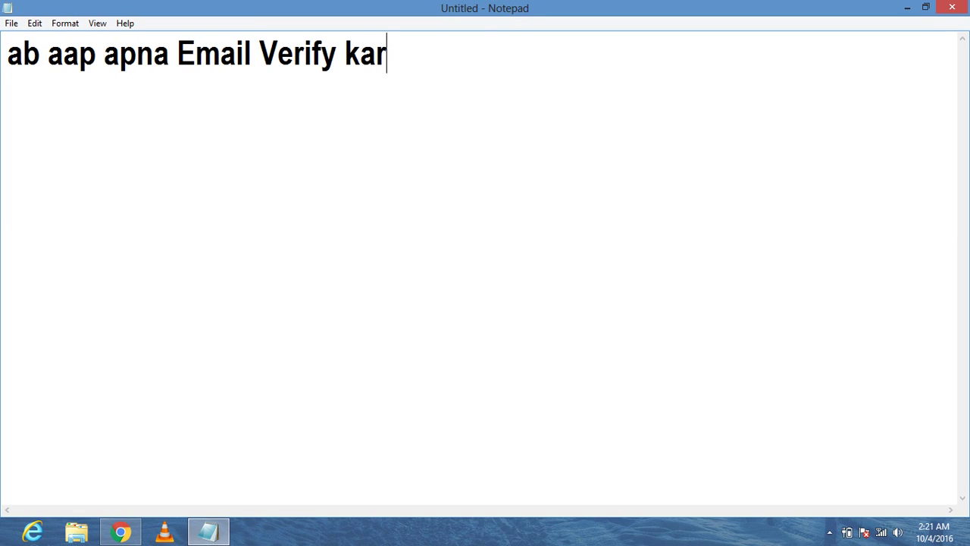
type("le ")
type("us")
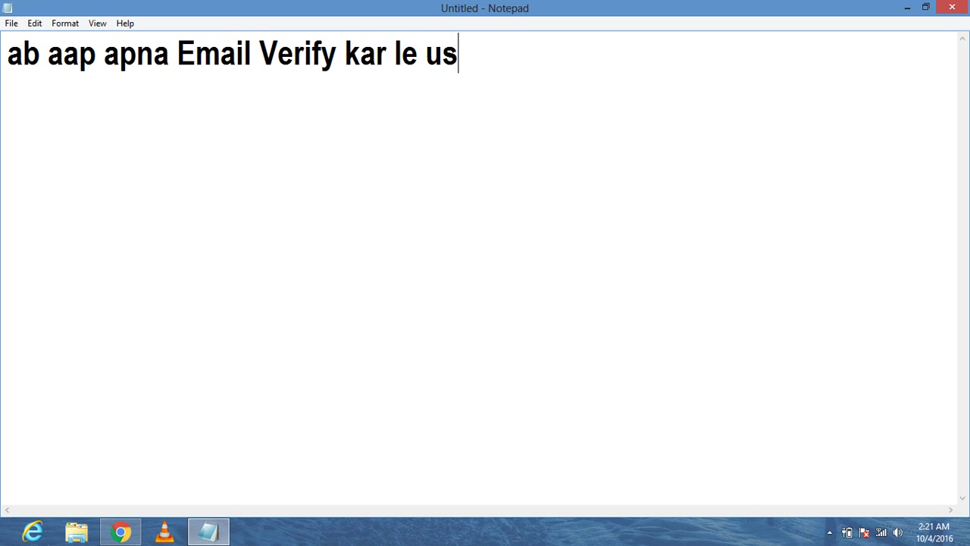
type(" ke ")
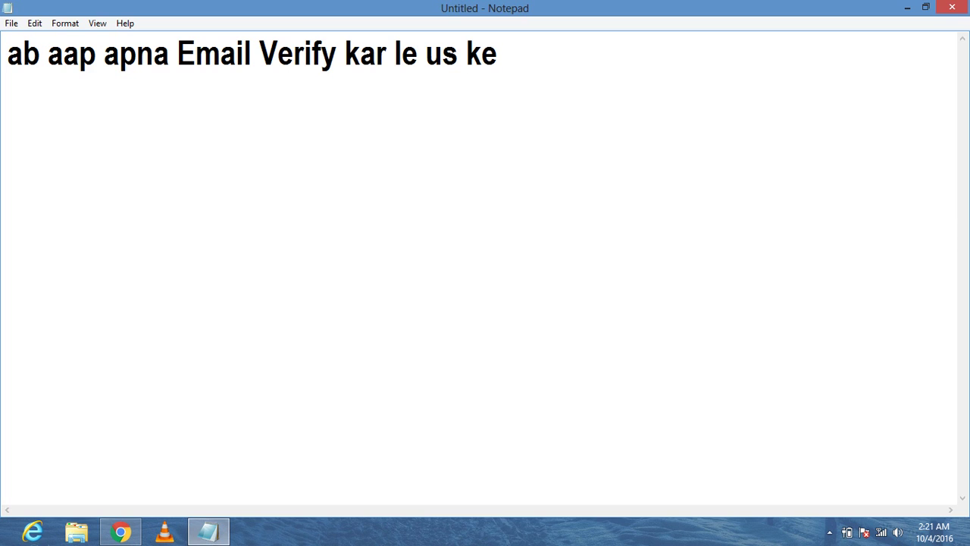
type("baad")
key("Return")
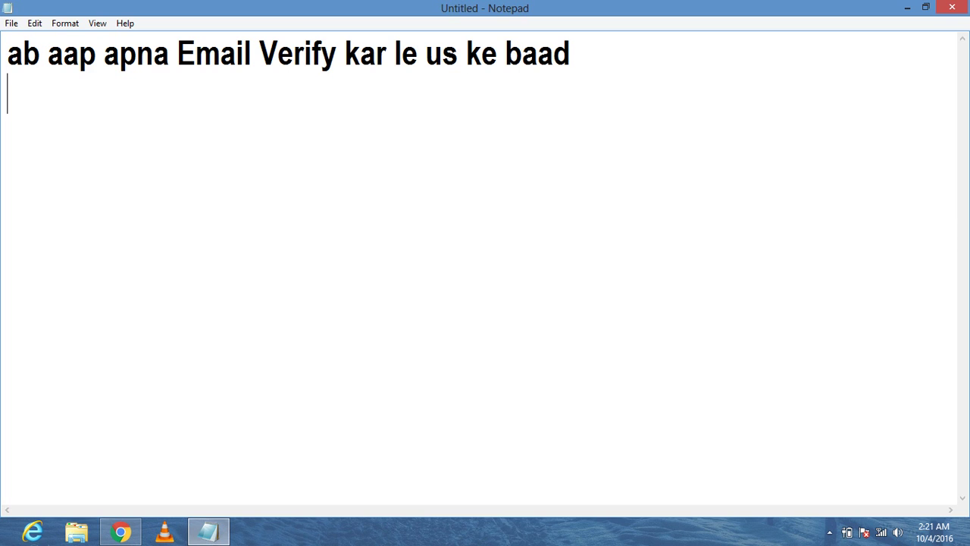
type("Lon")
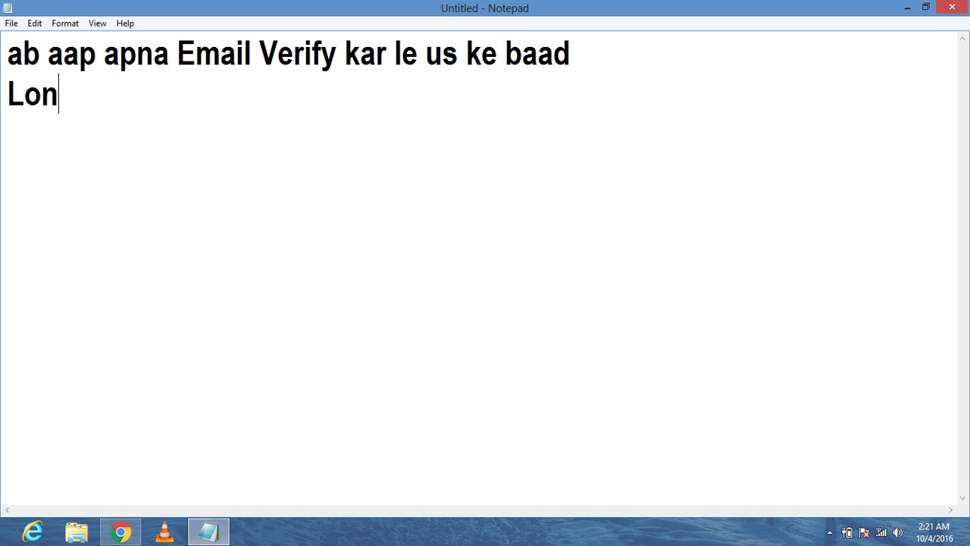
type("gIn ")
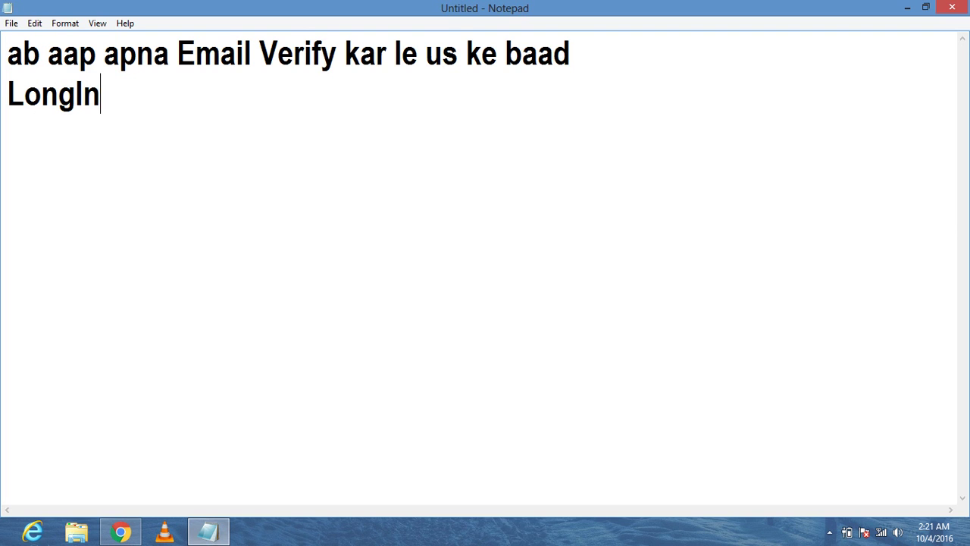
type("kar")
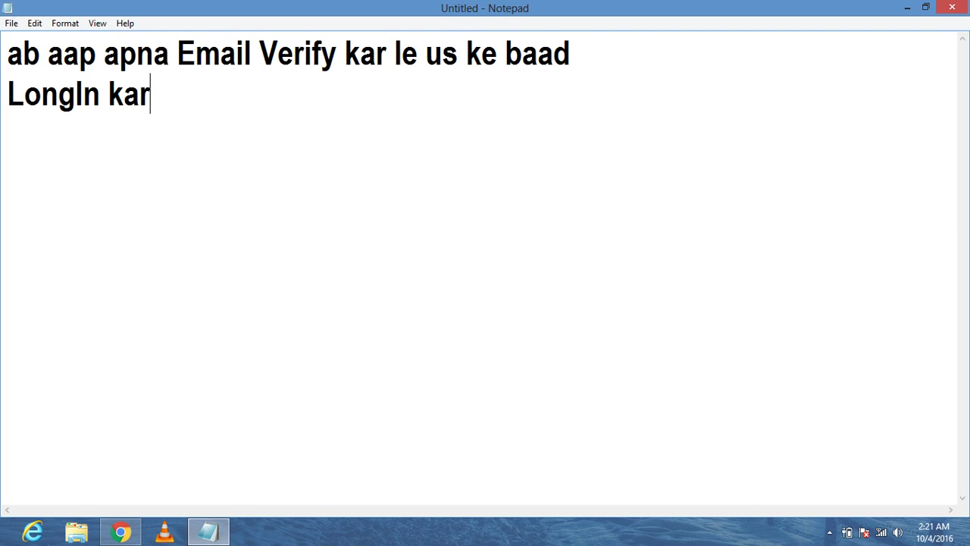
type("e")
key("ctrl+a")
key("Delete")
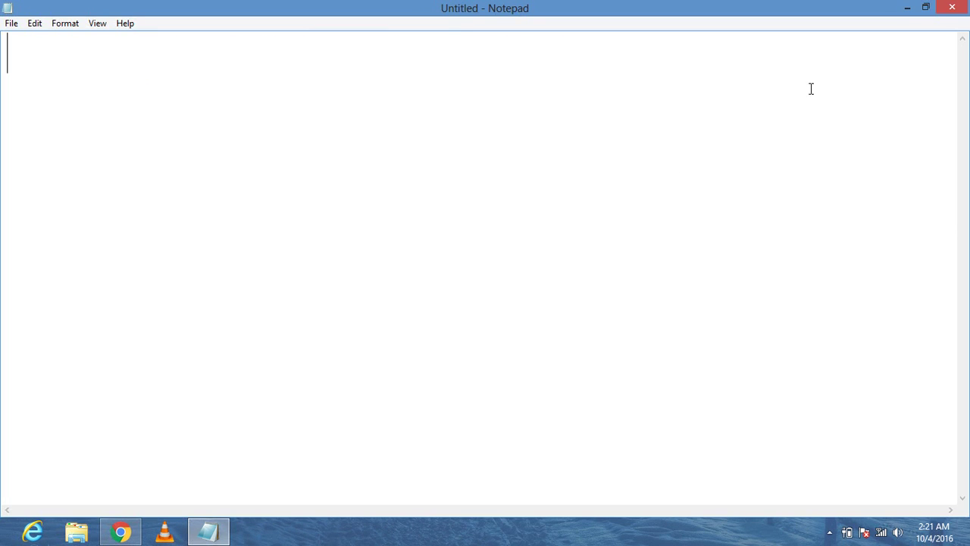
- Minimize Notepad and replace the member login e-mail with the account's e-mail address, moving to Password
left_click(906, 7)
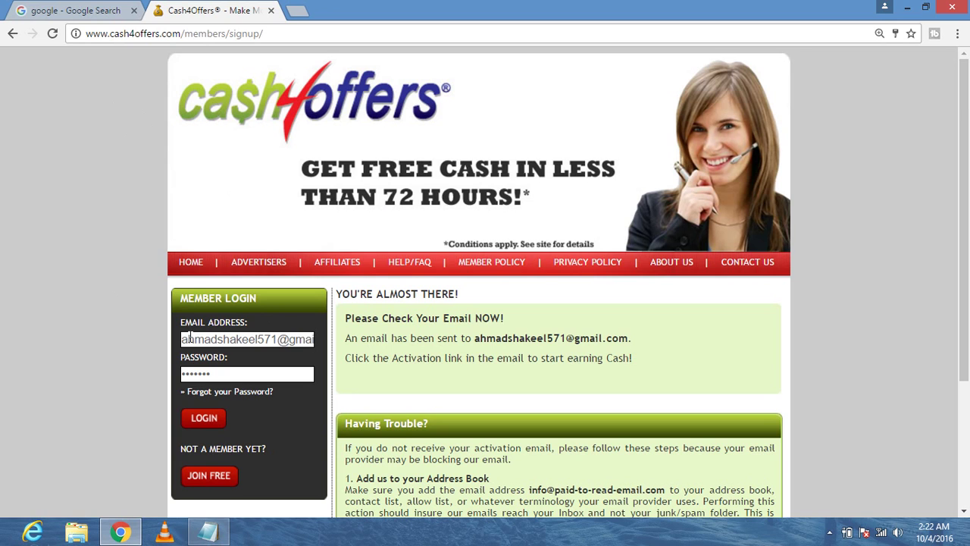
triple_click(254, 338)
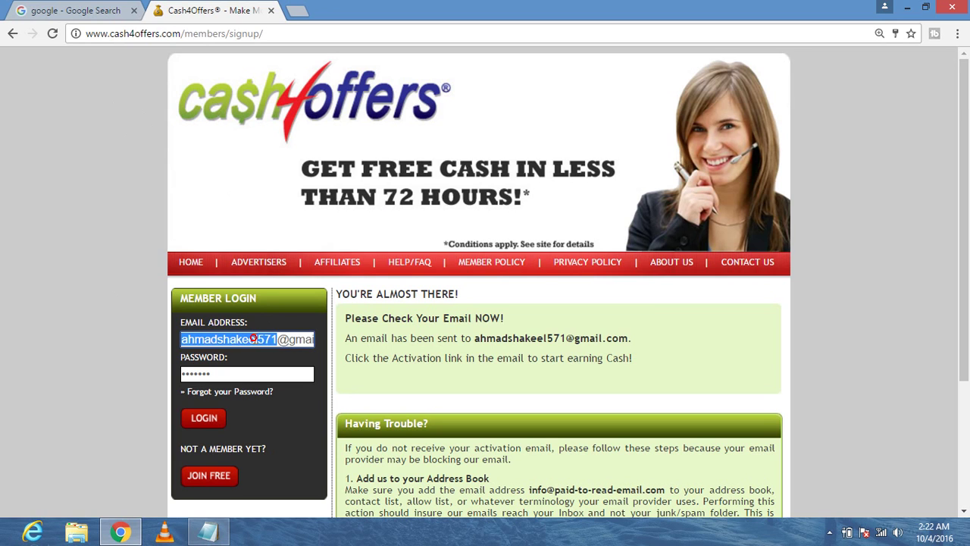
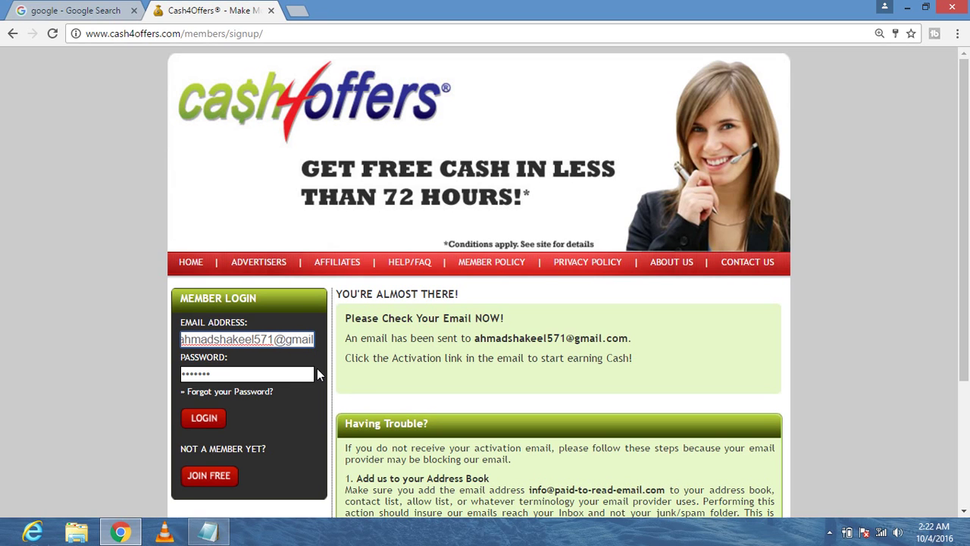
key("Tab")
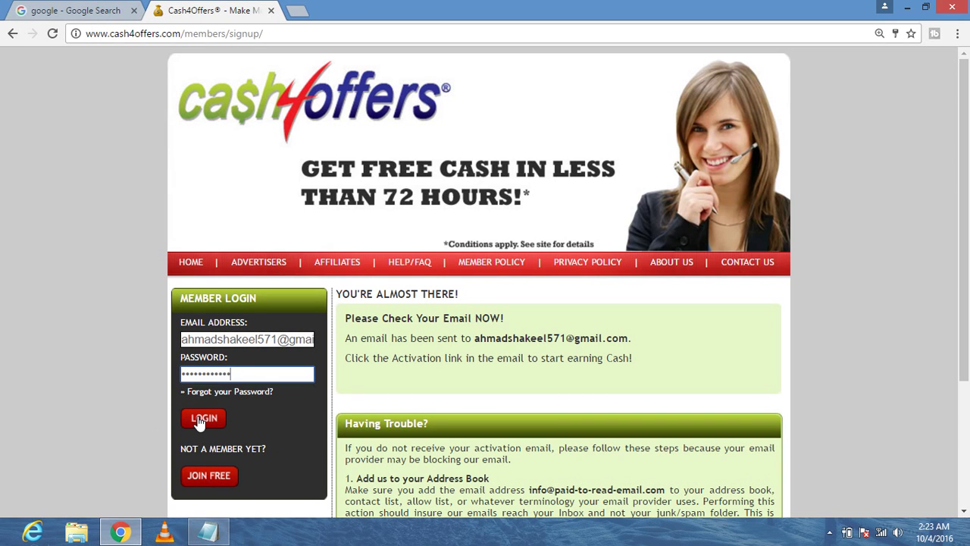
- Log in and scroll the members page down to the My Account links
left_click(200, 423)
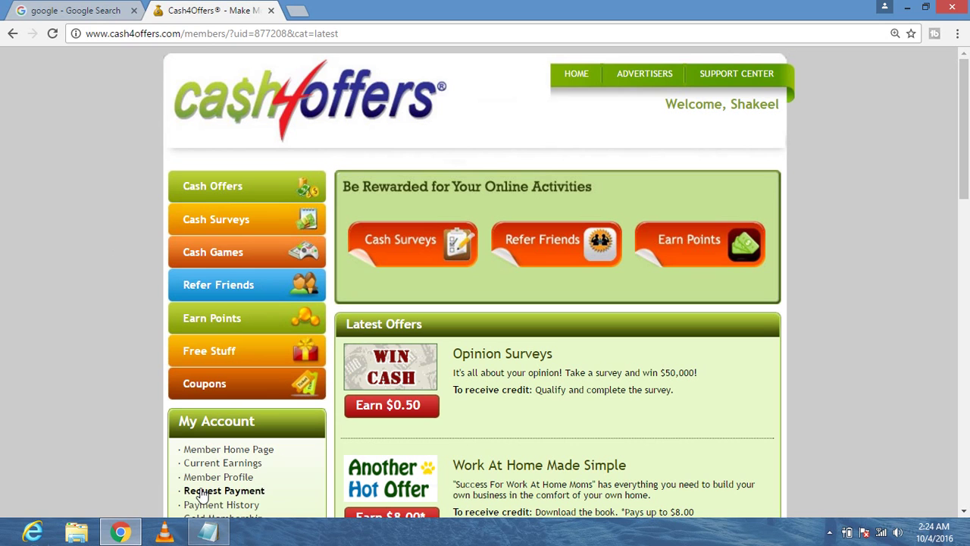
scroll(202, 493, "down", 2)
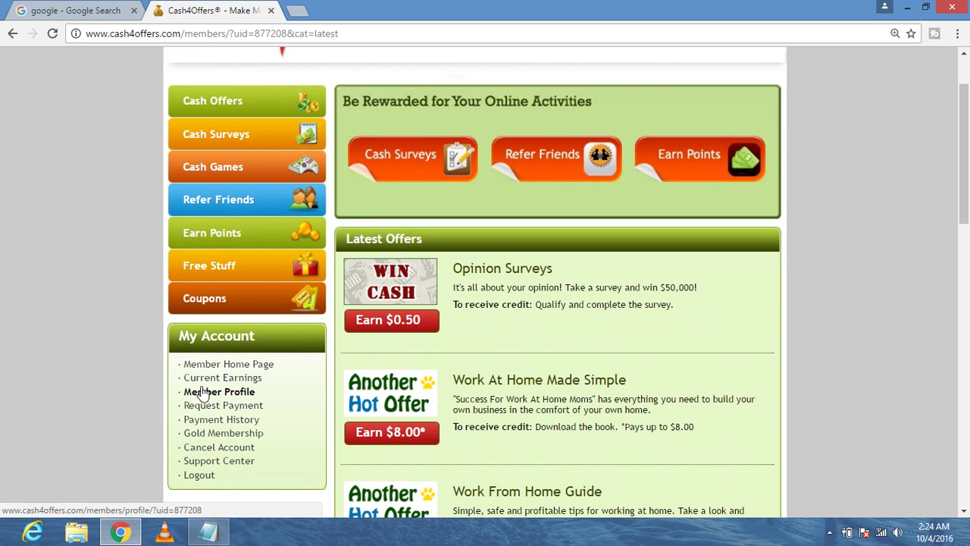
- Open Current Earnings, box the $5.00 Signup Bonus row in red, and return to Notepad
left_click(213, 382)
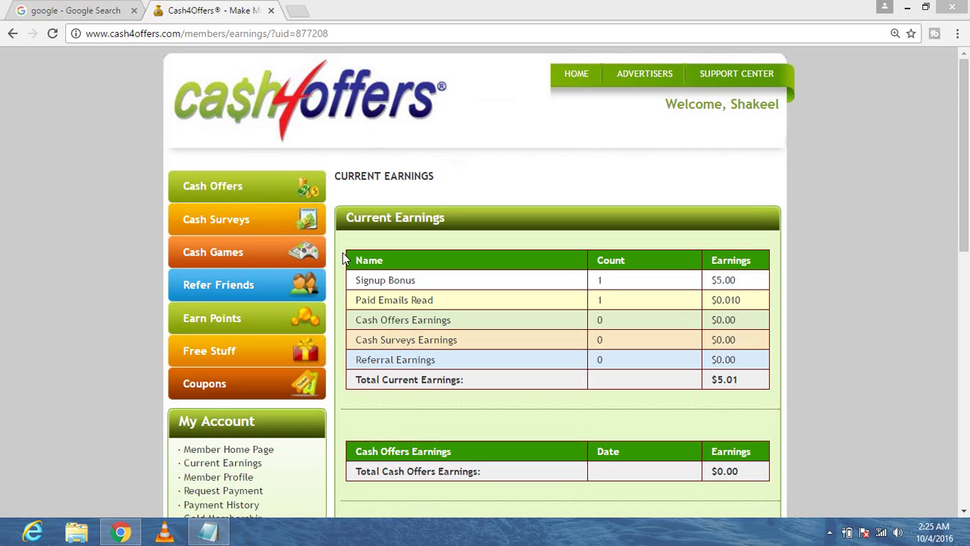
mouse_move(341, 251)
left_mouse_down()
mouse_move(695, 309)
mouse_move(784, 300)
left_mouse_up()
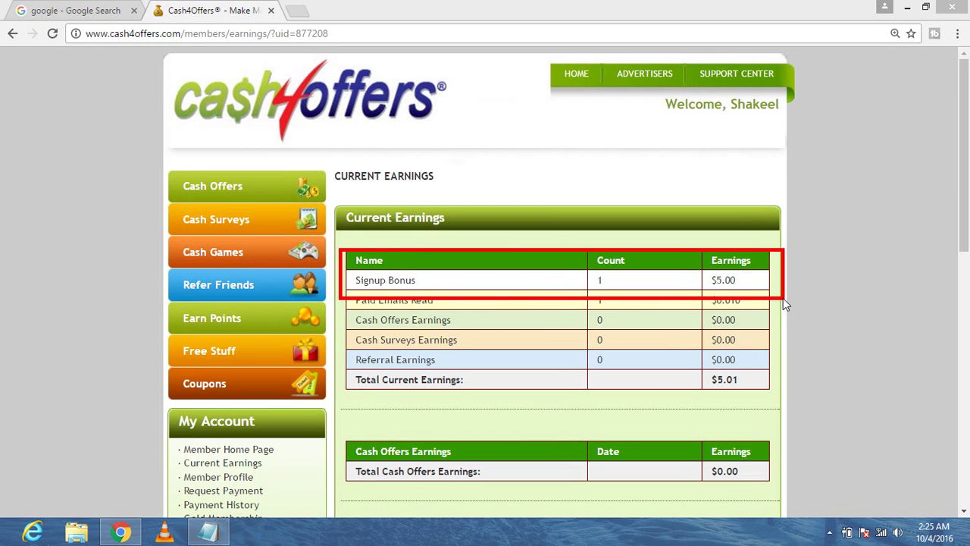
key("alt+Tab")
- Type 'aap ko Signup ke 5$ milte hai' in Notepad, then clear it
type("a")
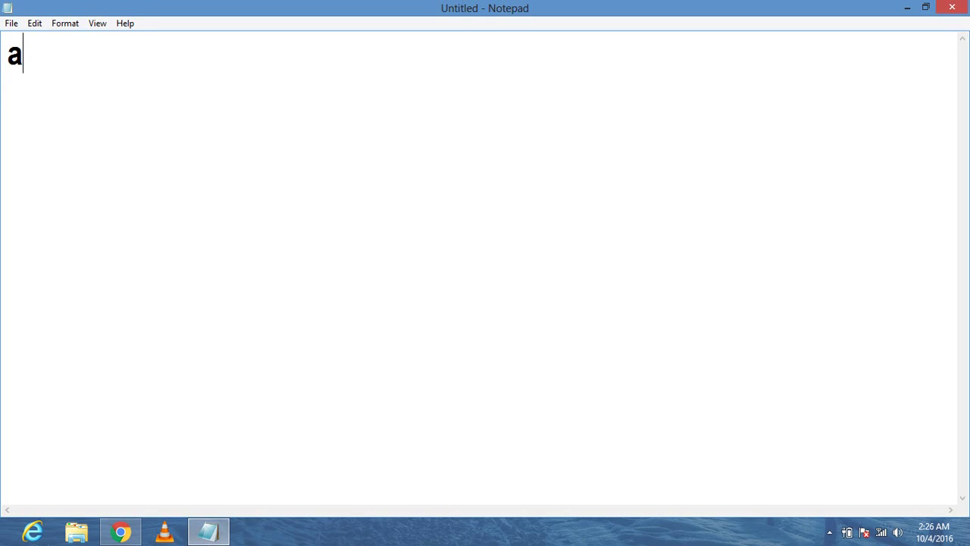
type("ap ko ")
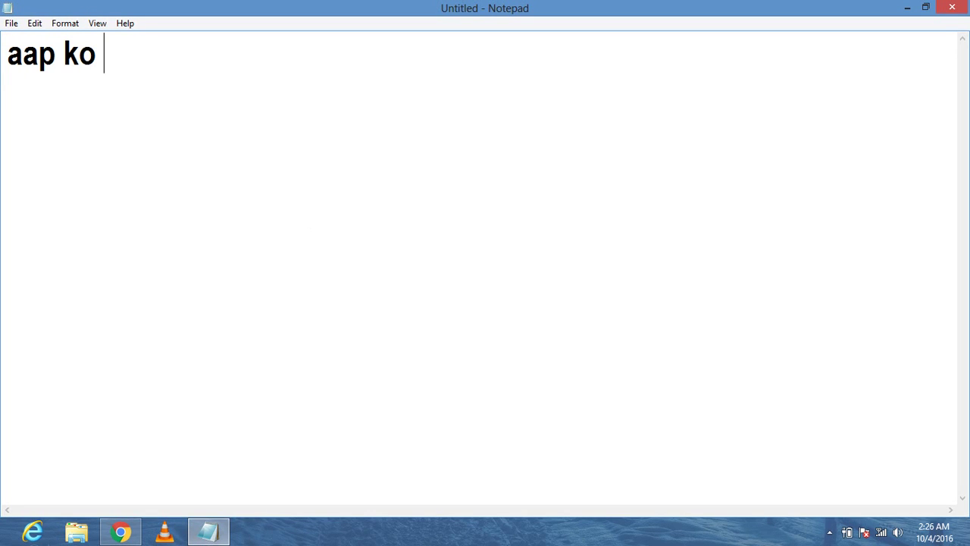
type("Sig")
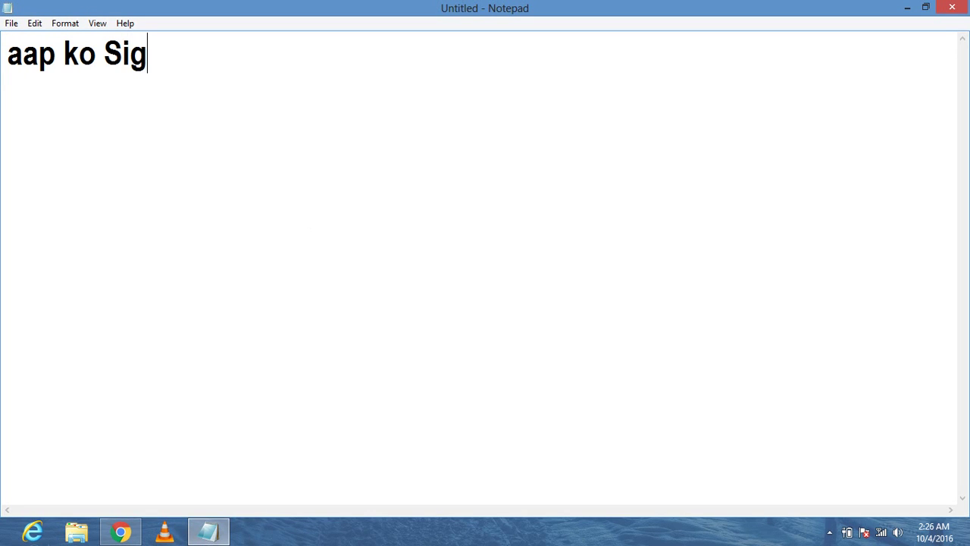
type("nu")
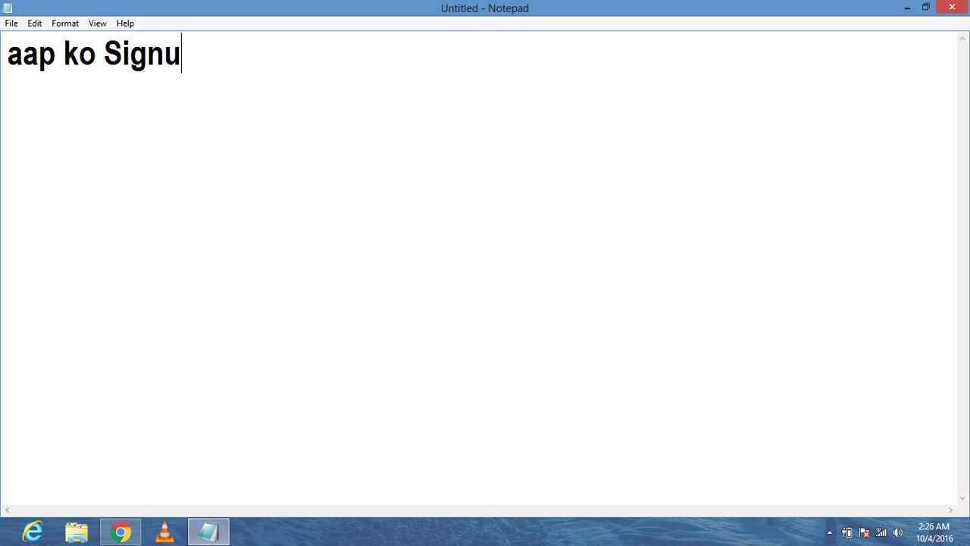
type("p ke 5$")
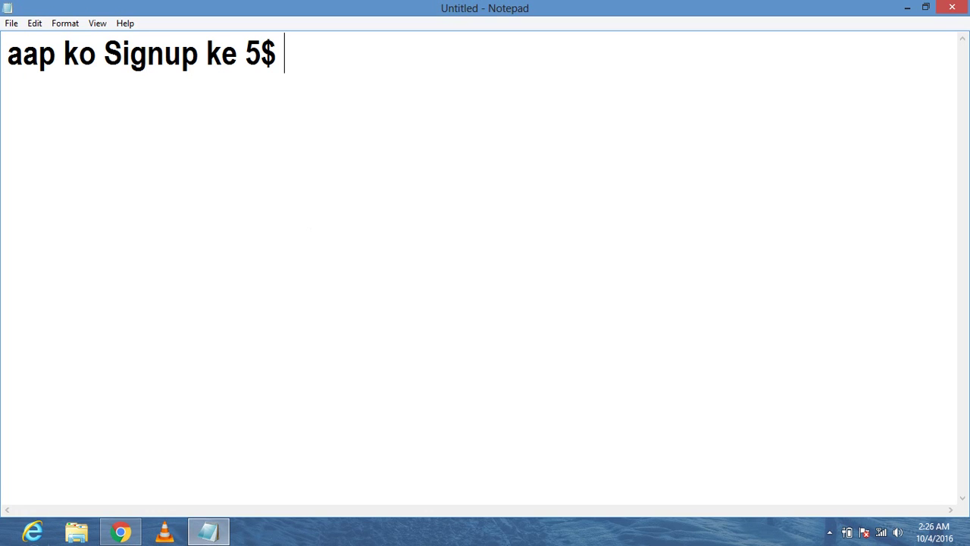
type(" mil")
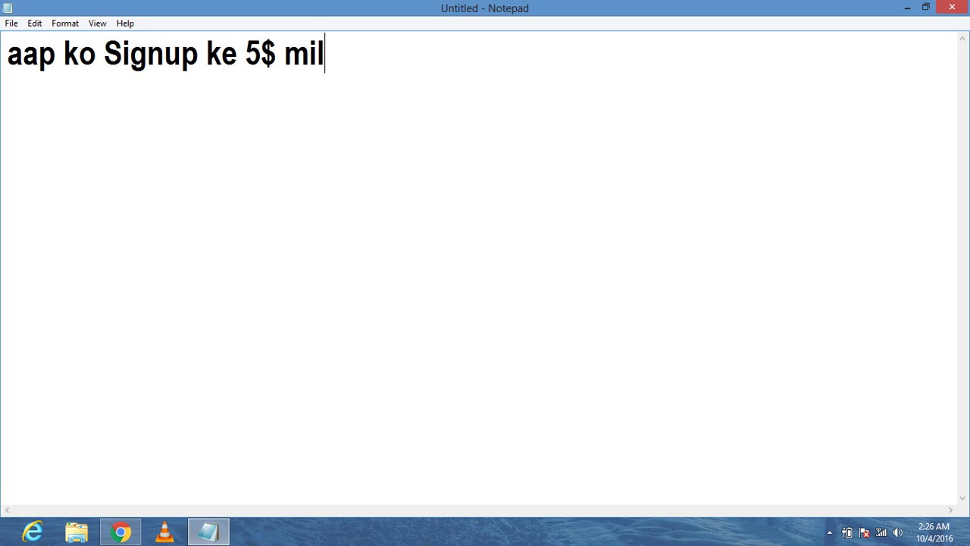
type("te ")
type("hai")
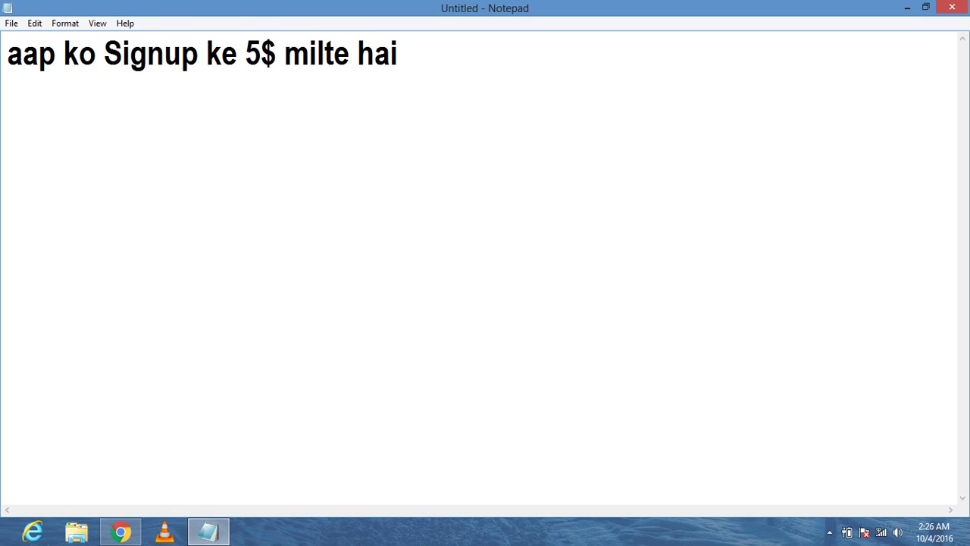
key("ctrl+a")
key("BackSpace")
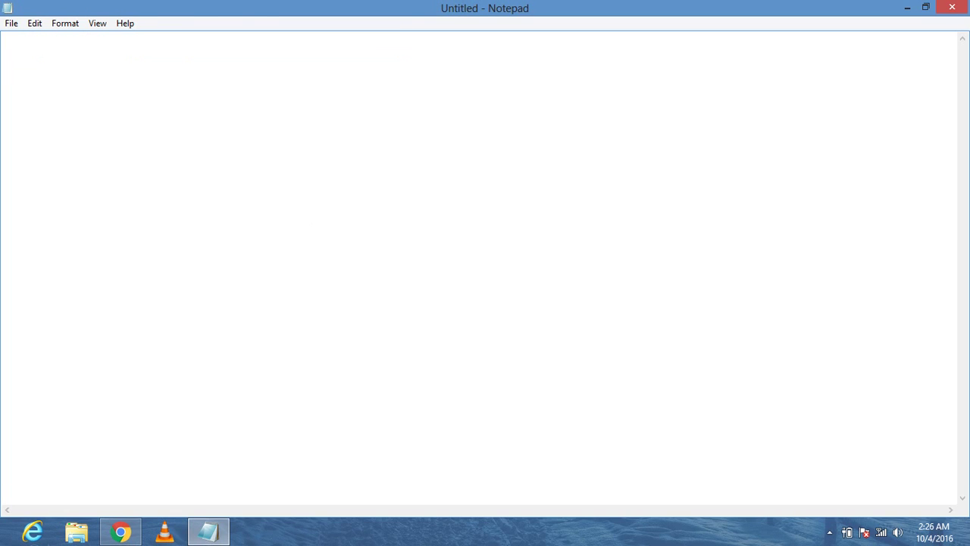
- Write 'maine video ki description me link diya hai aap / us per click karke account bana sakte hai', then clear it
type("mai")
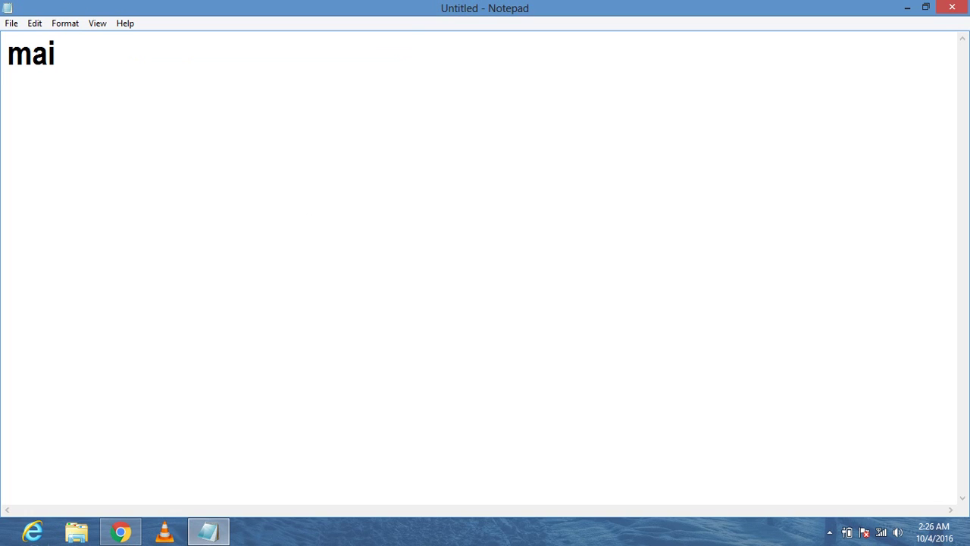
type("ne ")
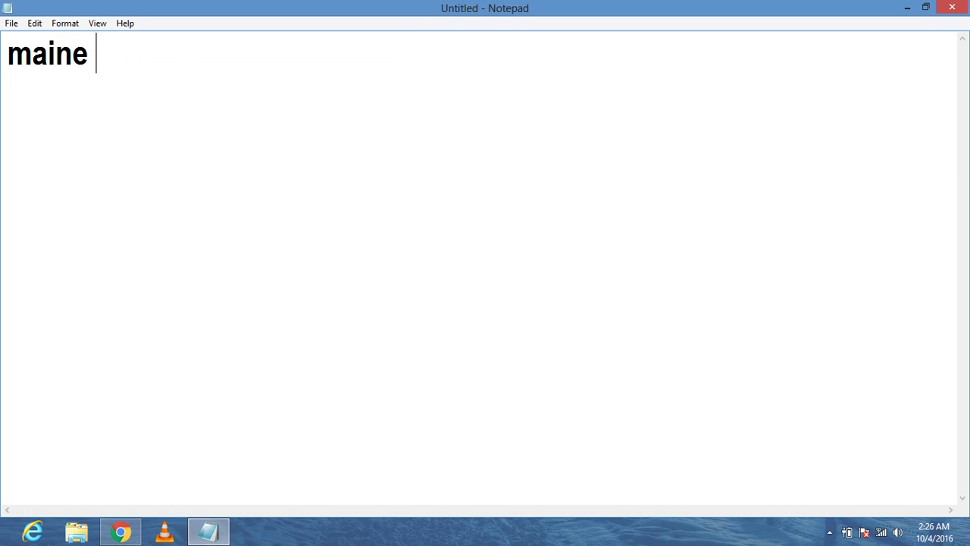
type("vide")
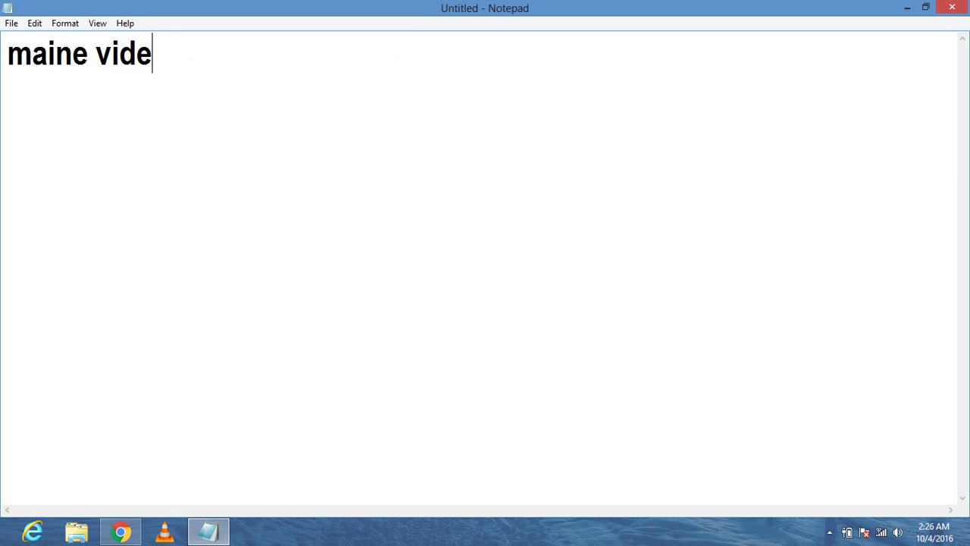
type("o ")
type("ki ")
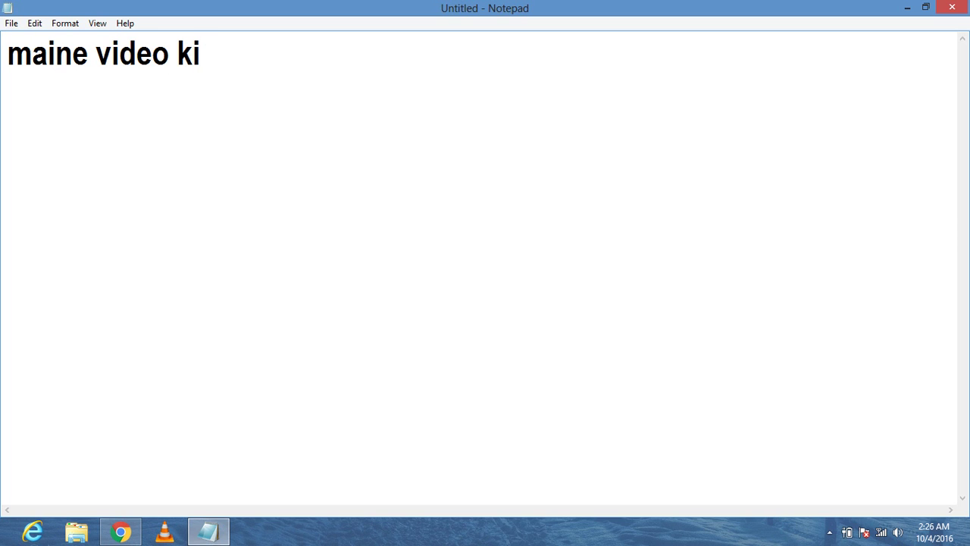
type("description me ")
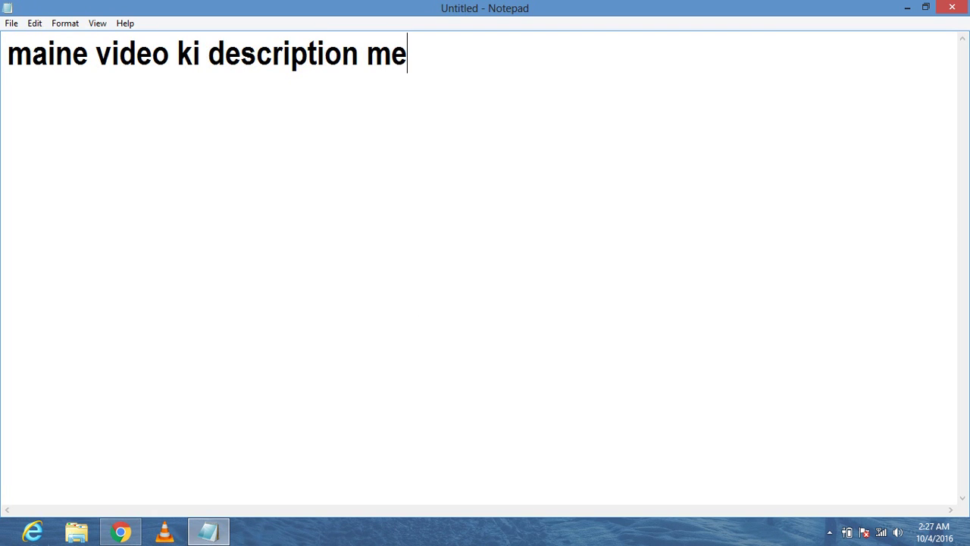
type("li")
type("nk ")
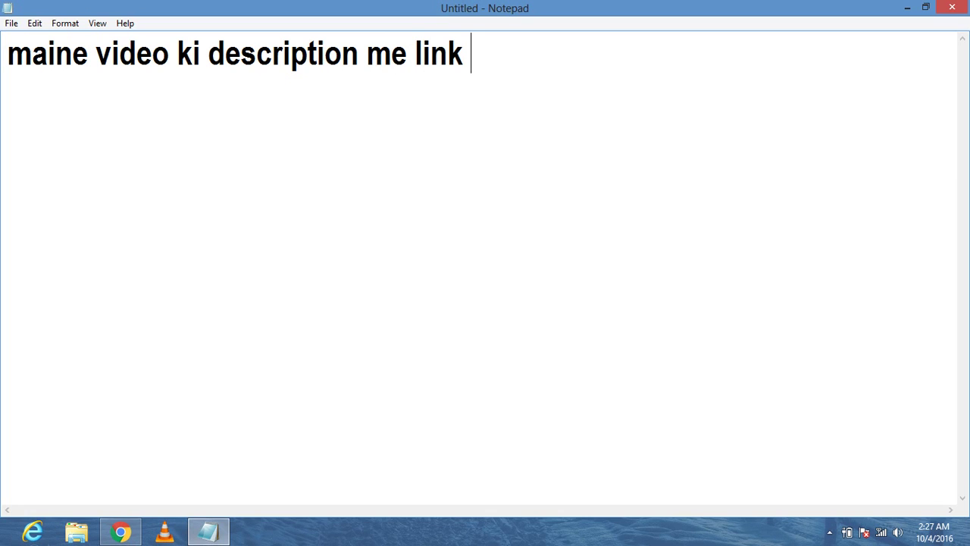
type("di")
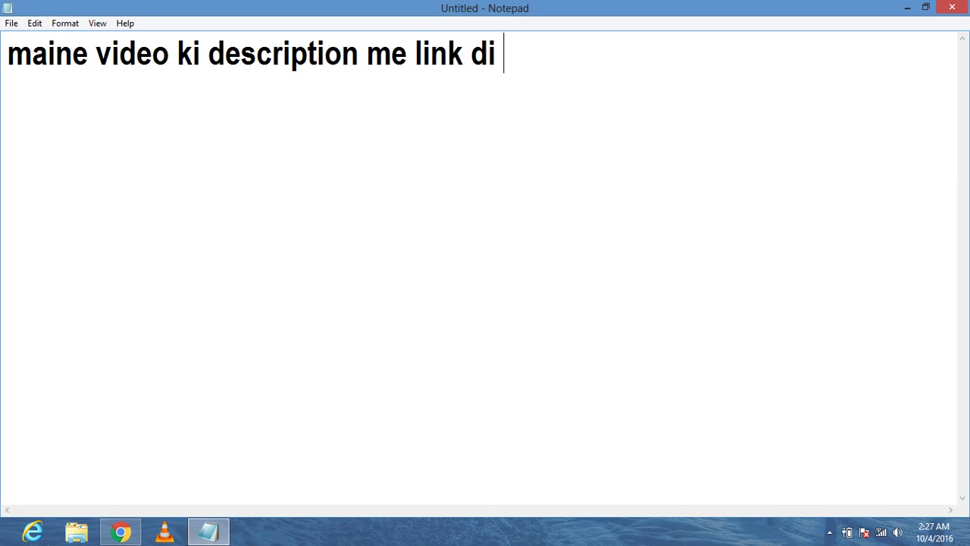
key("BackSpace")
type("ya ha")
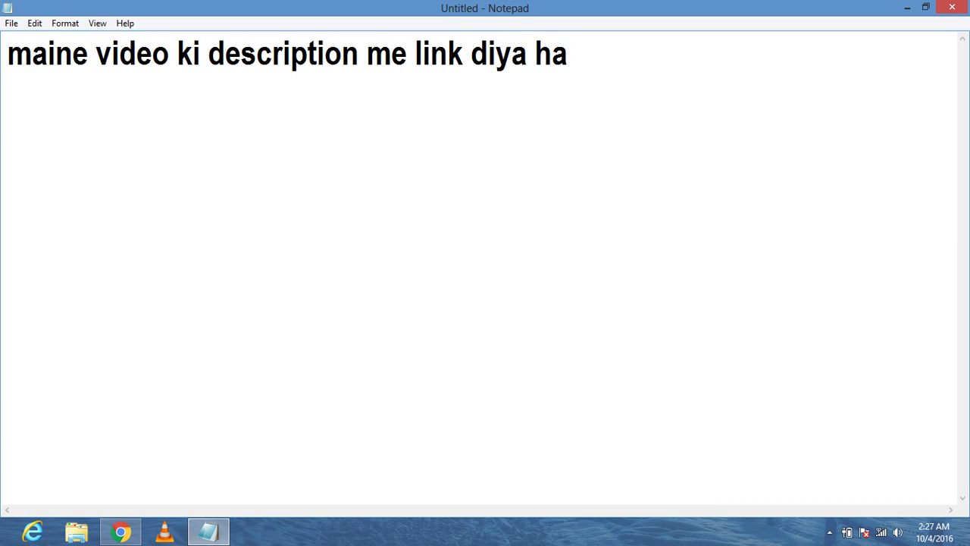
type("i ")
type("aa")
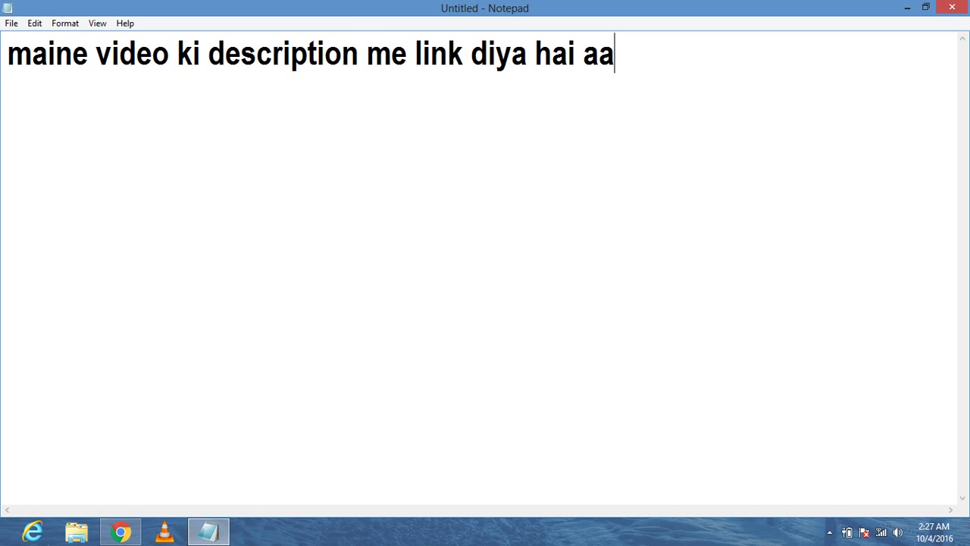
type("p")
key("Return")
type("us ")
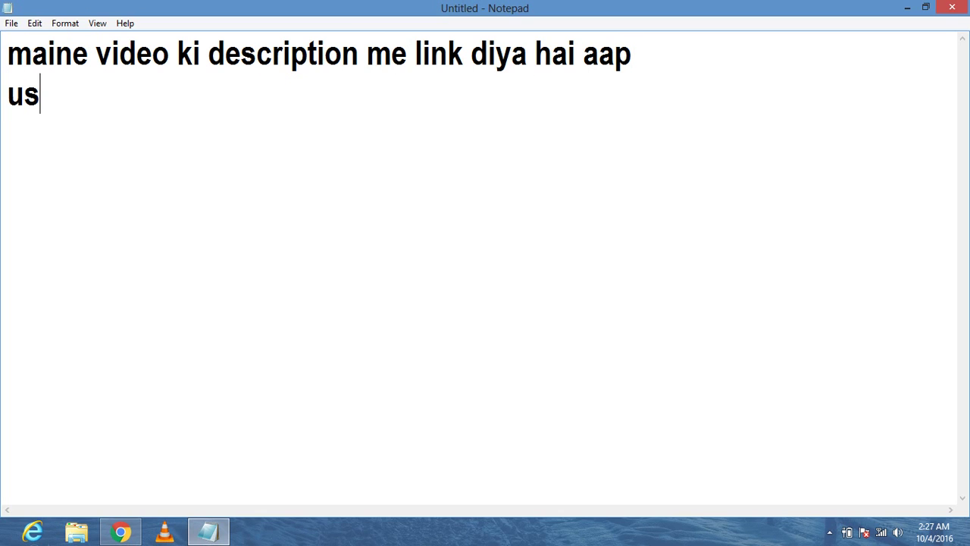
type("per ")
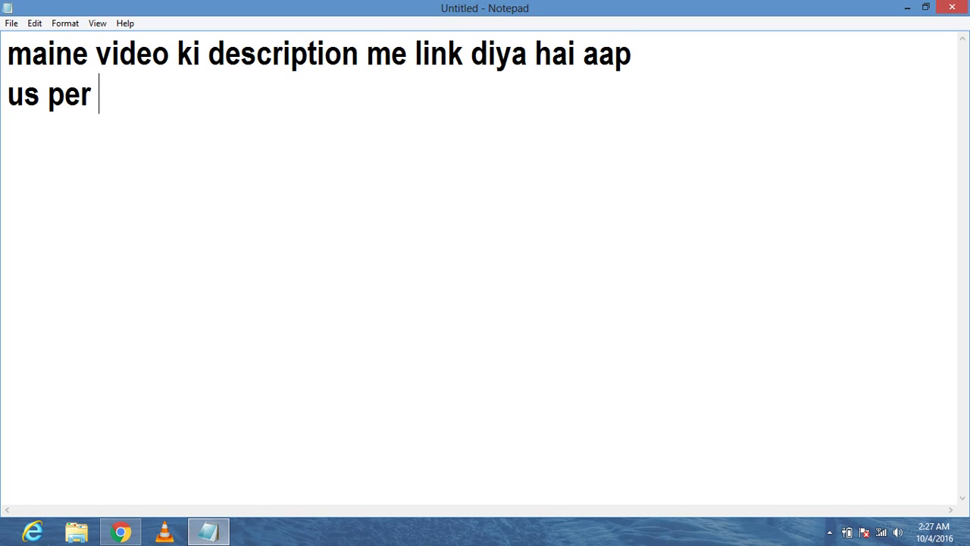
type("cli")
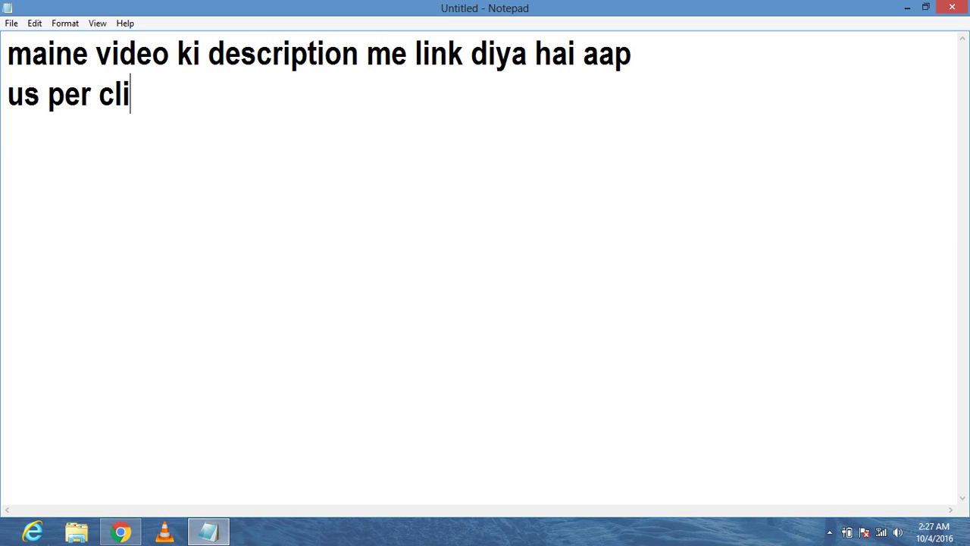
type("ck k")
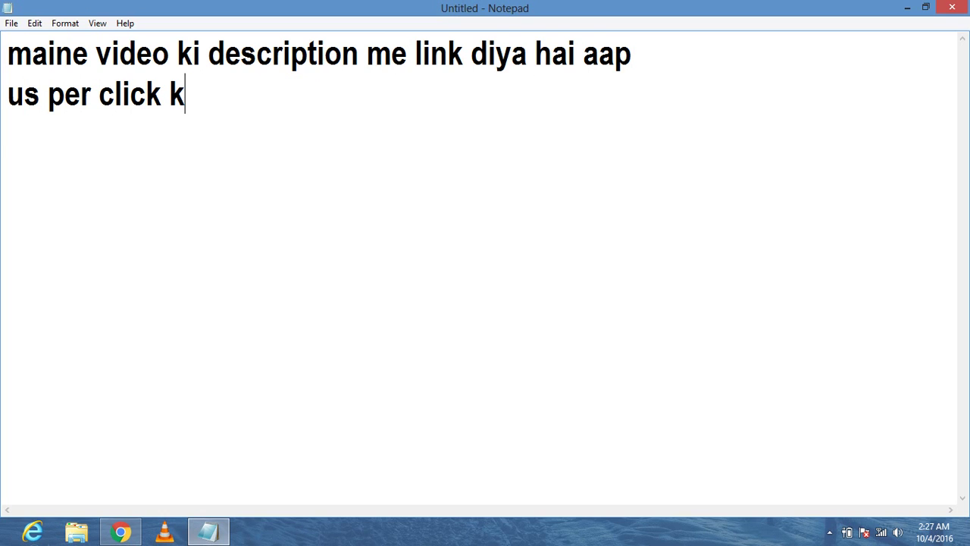
type("arke ")
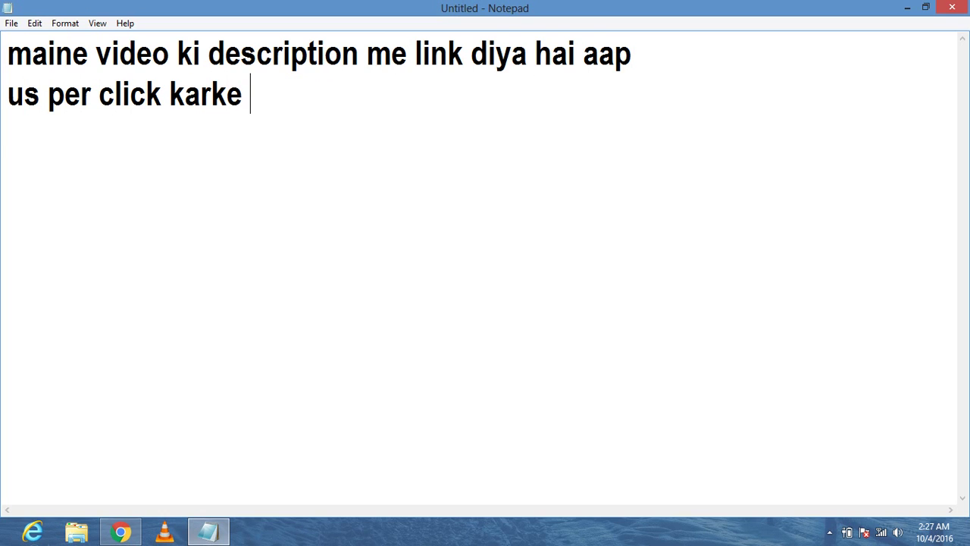
type("acc")
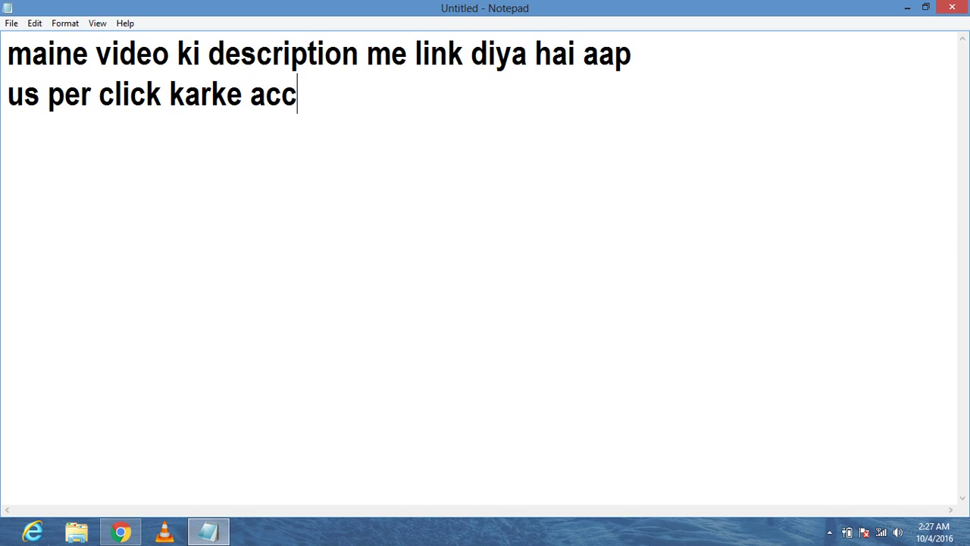
type("ount ")
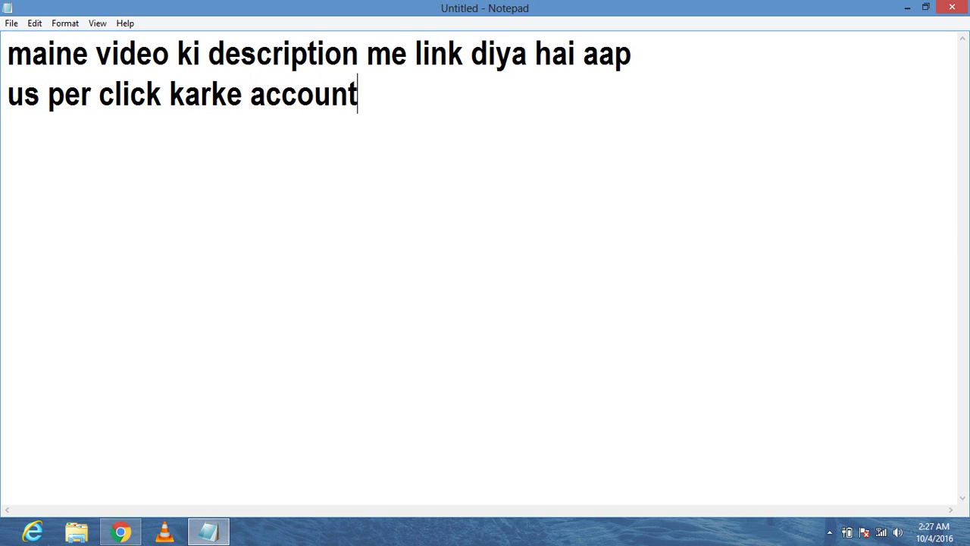
type("ban")
type("a sa")
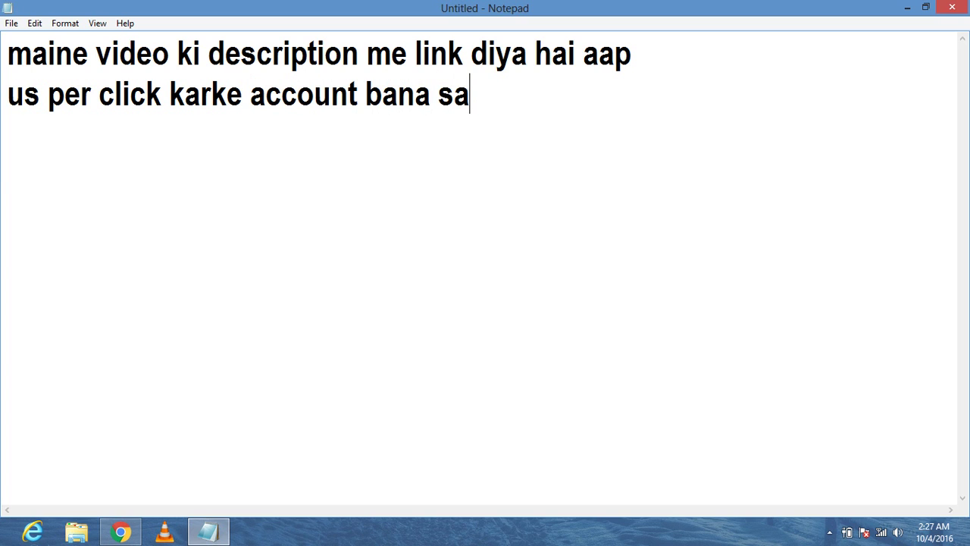
type("kte ")
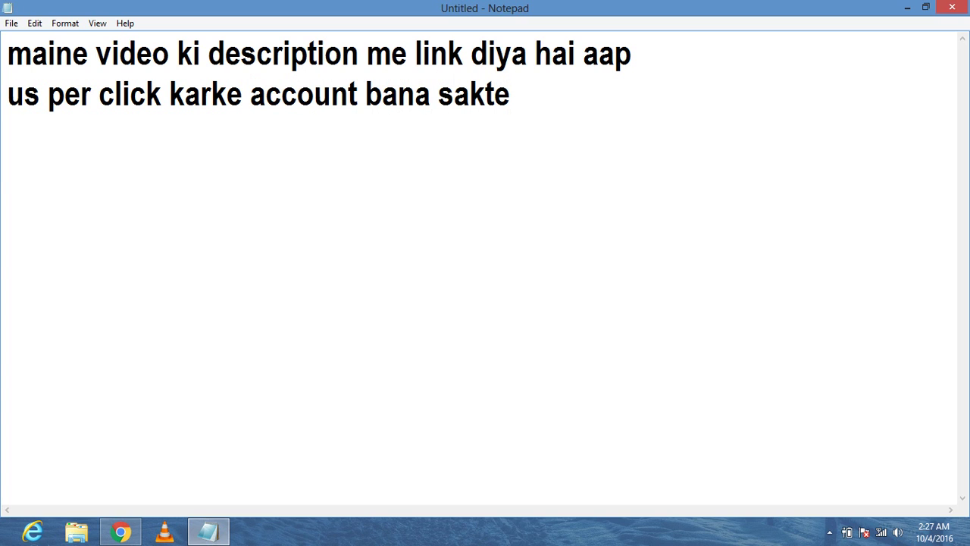
type("hai")
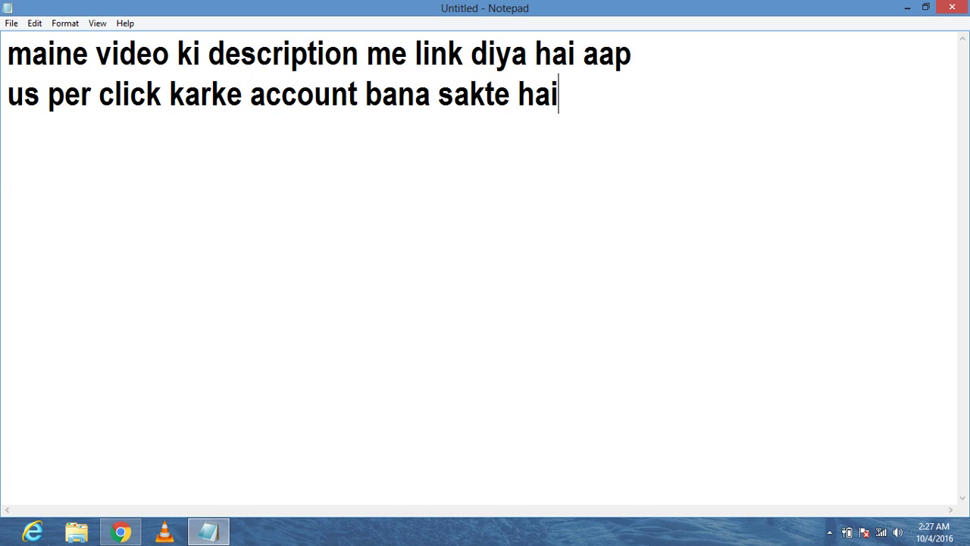
key("ctrl+a")
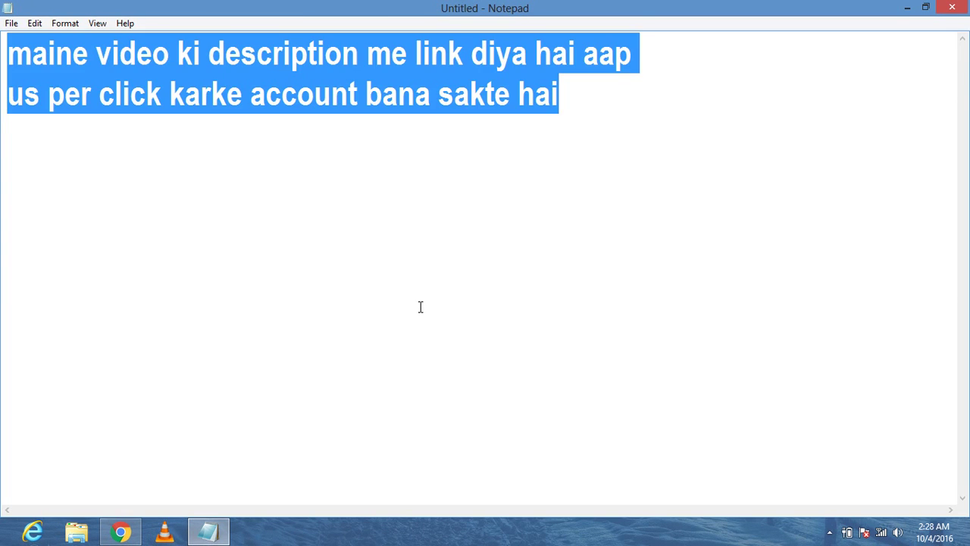
key("Delete")
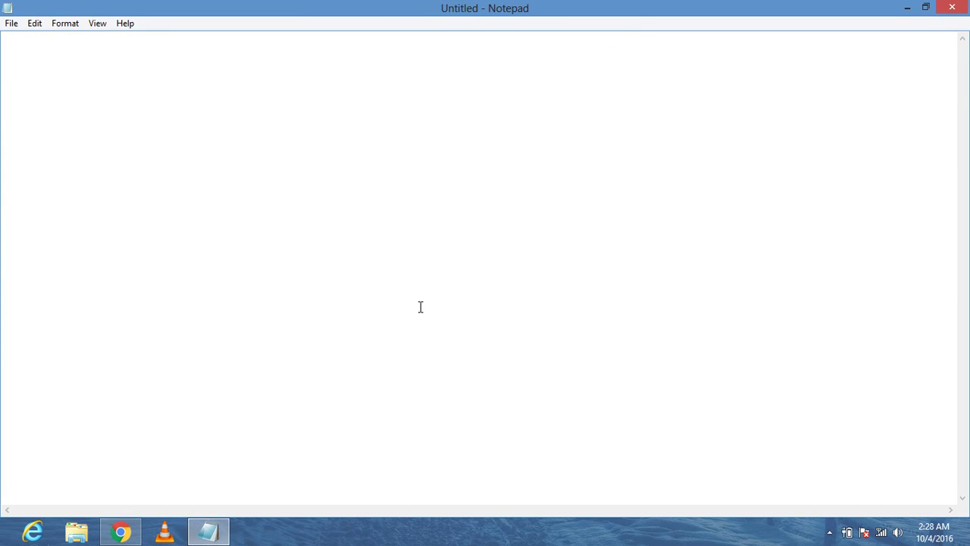
- Type 'Thanx for Watching' on the blank Notepad page
type("Th")
type("anx ")
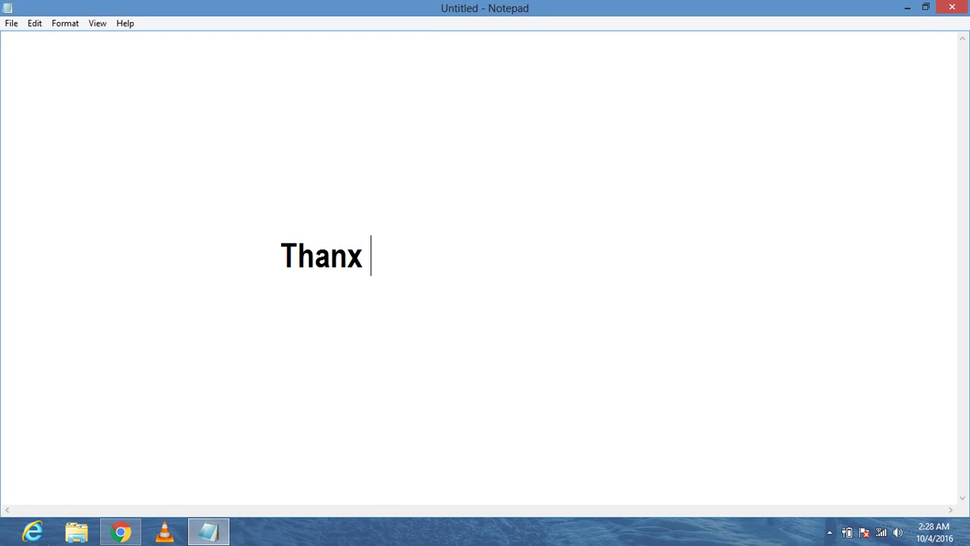
type("fo")
type("r ")
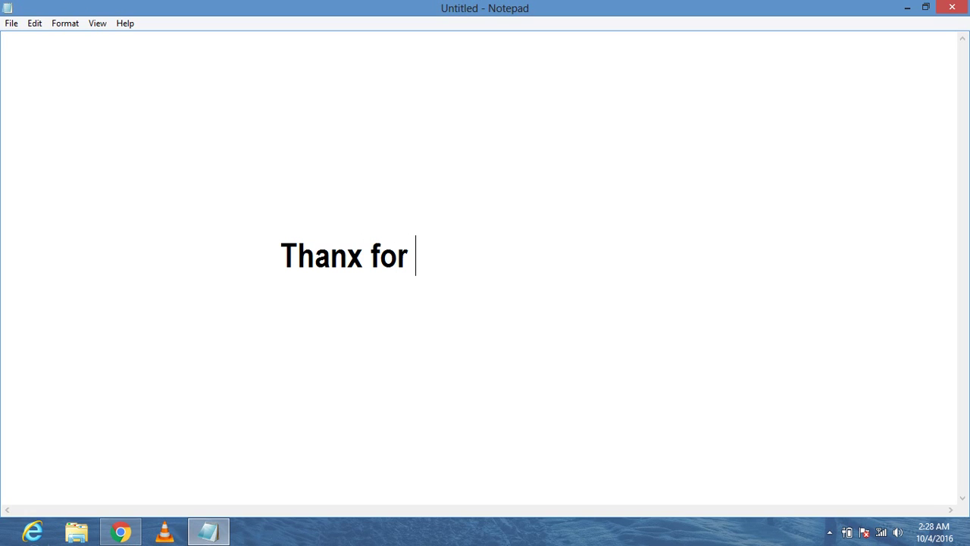
type("Wa")
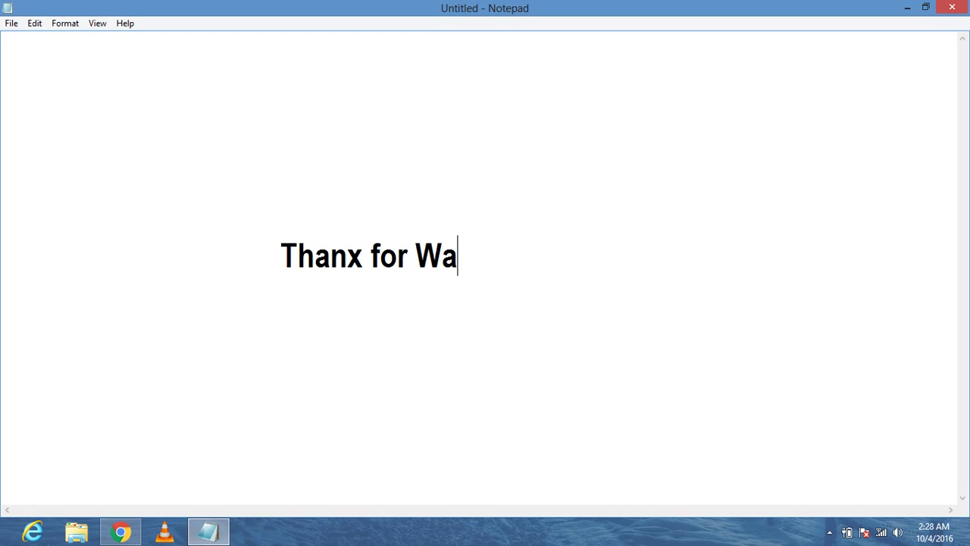
type("tchi")
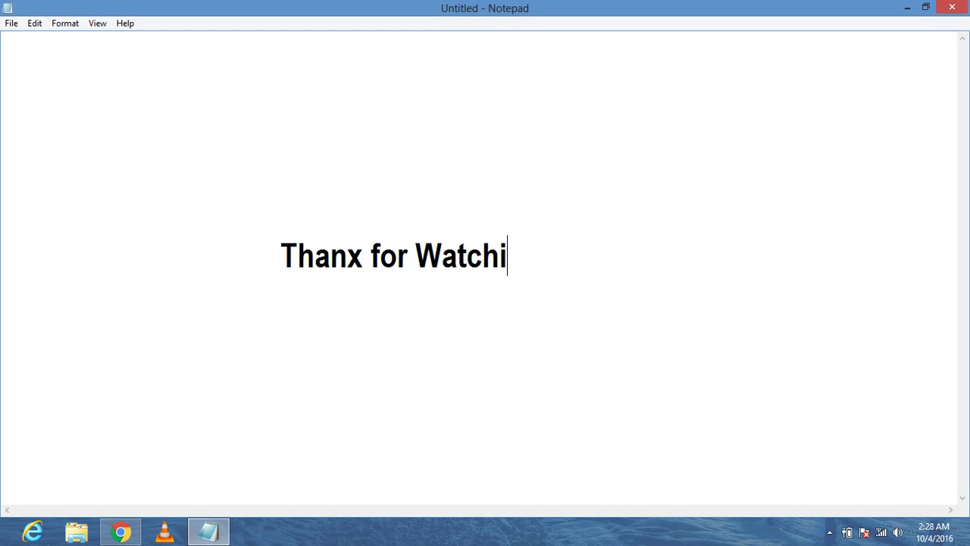
type("ng")
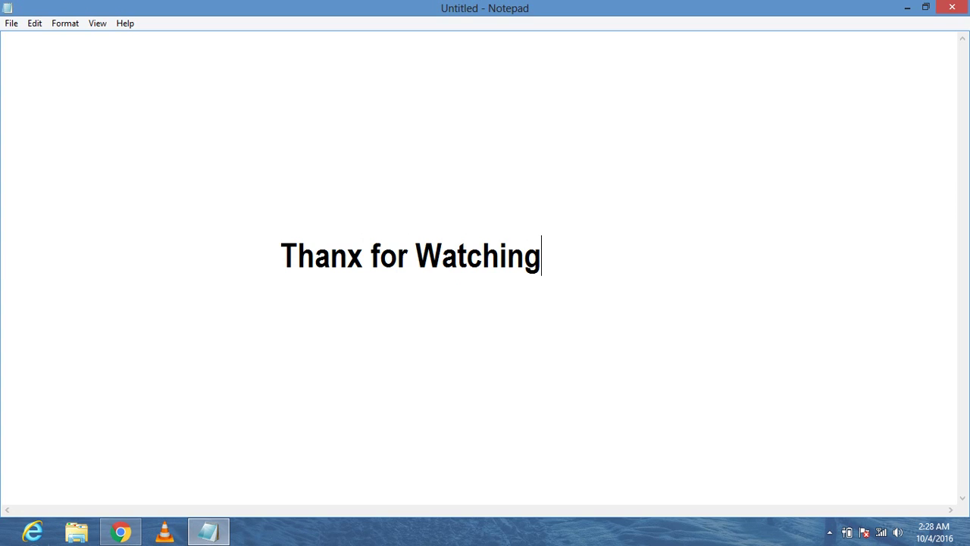